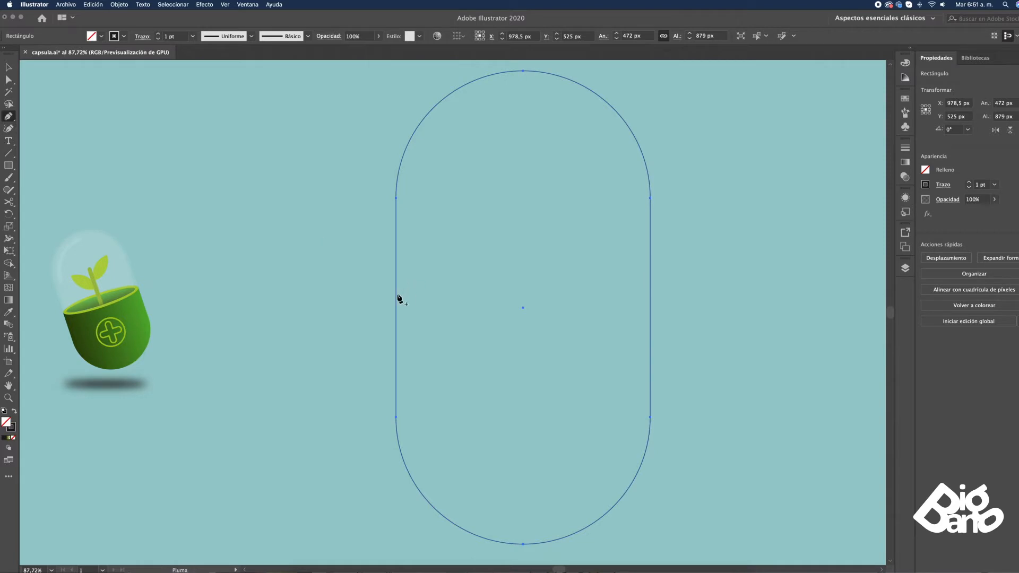
Draw a horizontal line about 651 px wide across the capsule outline and centre it vertically with the capsule
click(348, 308)
click(699, 307)
key(v)
shift+click(651, 265)
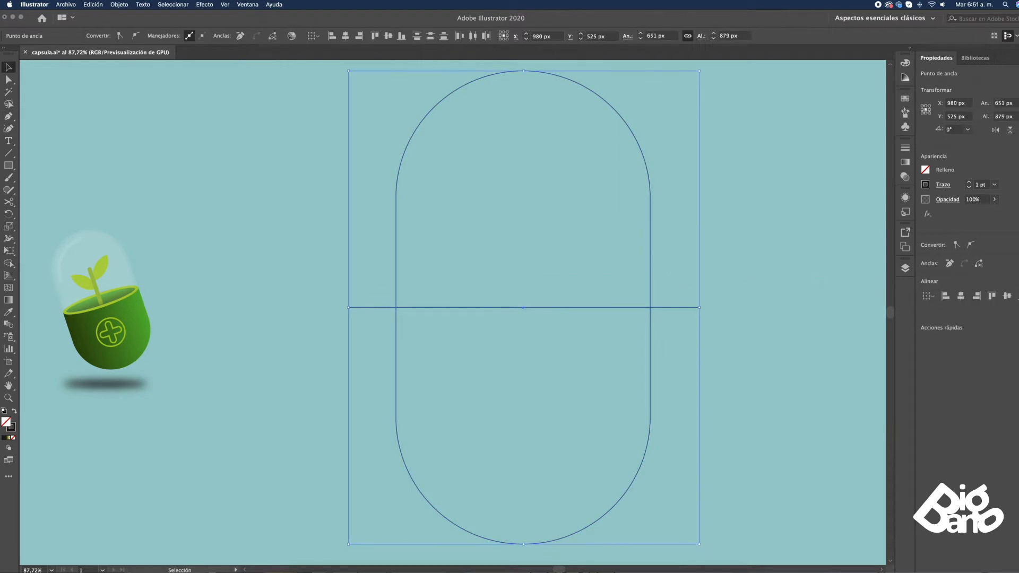
click(1016, 296)
Divide the capsule along the line with Pathfinder and ungroup the resulting halves
click(249, 5)
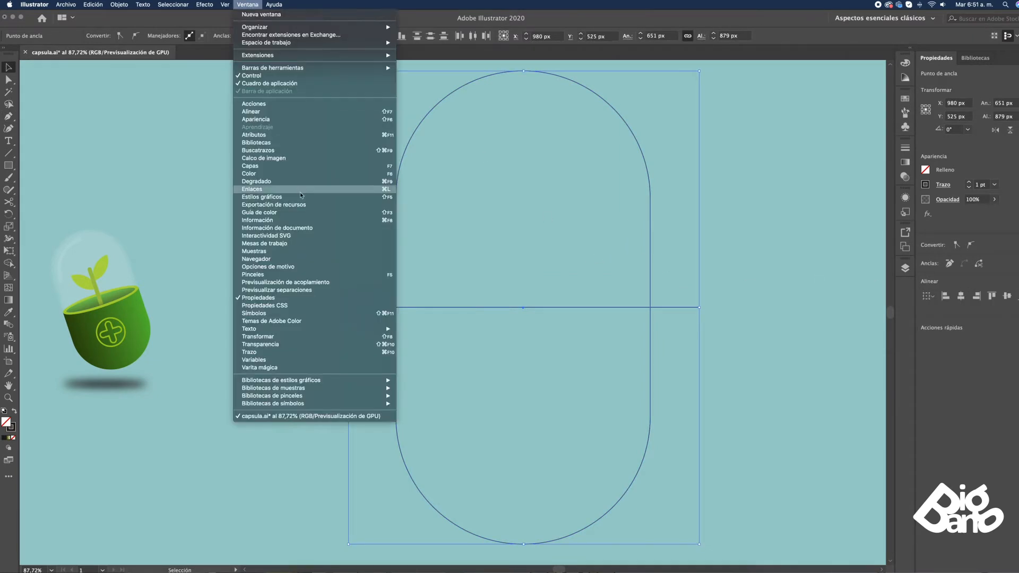
click(298, 152)
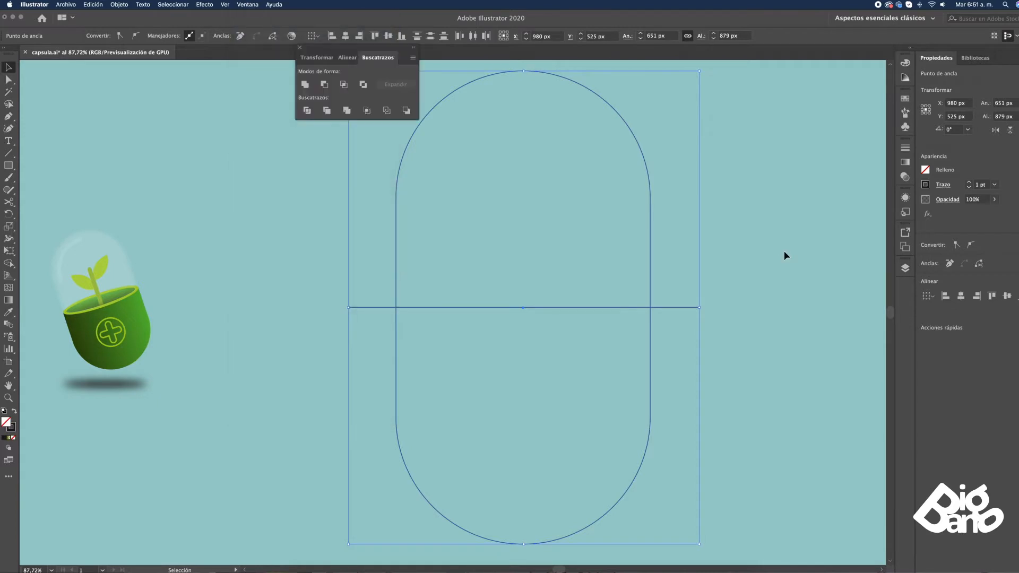
click(307, 110)
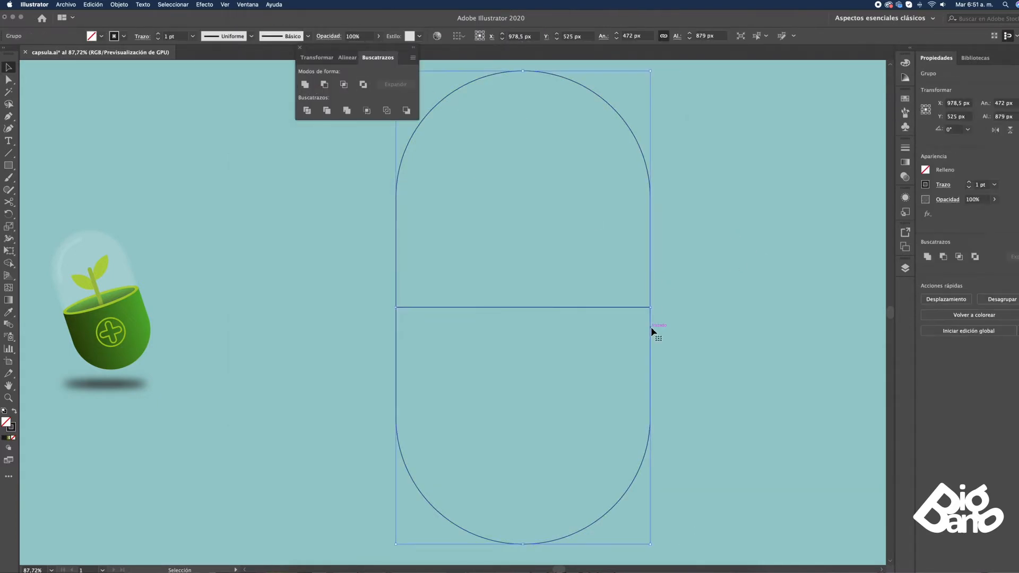
click(117, 5)
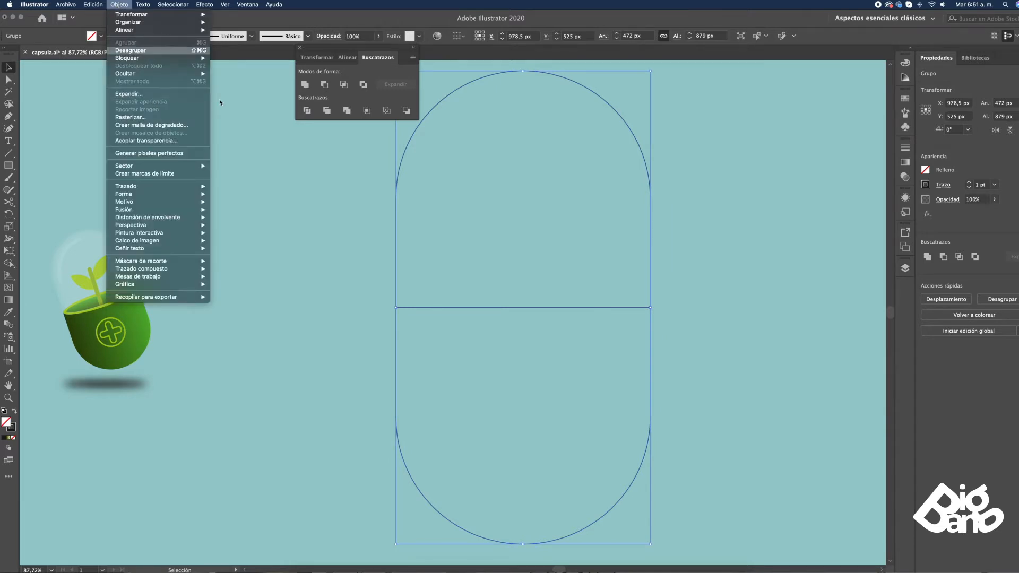
click(131, 50)
click(286, 169)
Fill the capsule's lower half with the green gradient sampled from the small reference capsule
click(650, 324)
key(i)
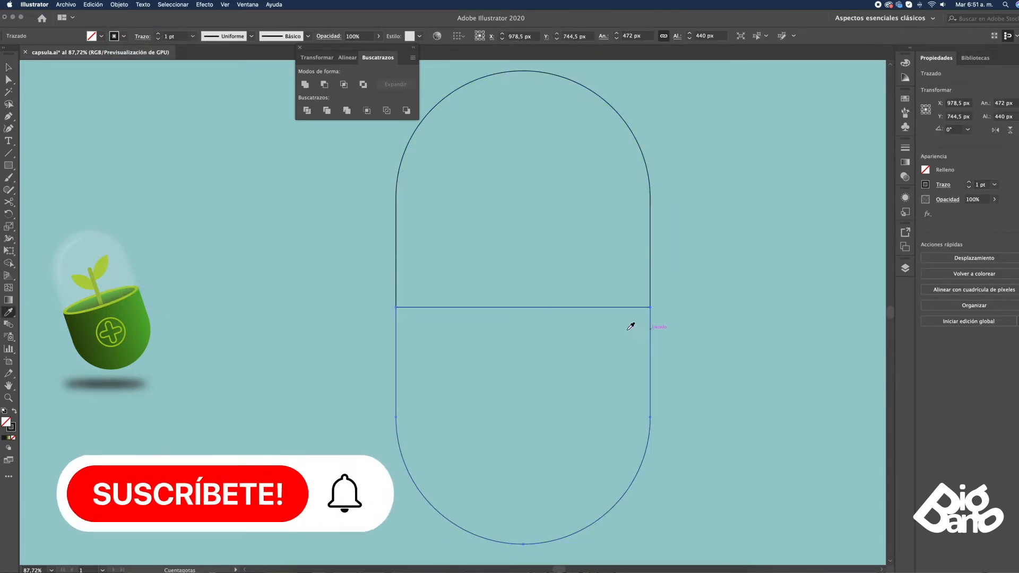
click(138, 311)
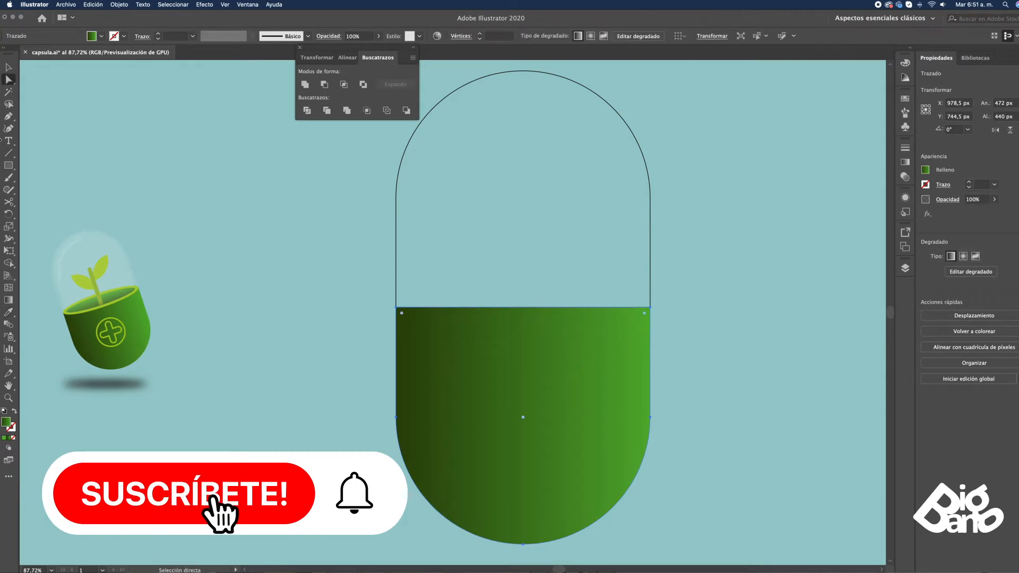
Draw an ellipse about 472 × 147 px centred on the upper edge of the green half
drag(9, 165, 66, 190)
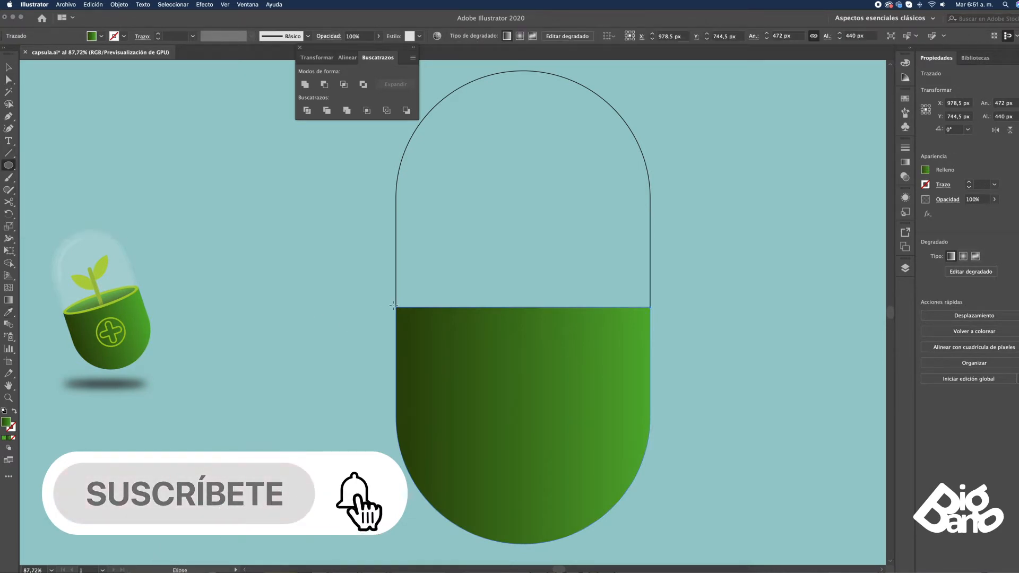
drag(397, 308, 651, 332)
key(v)
drag(538, 329, 526, 348)
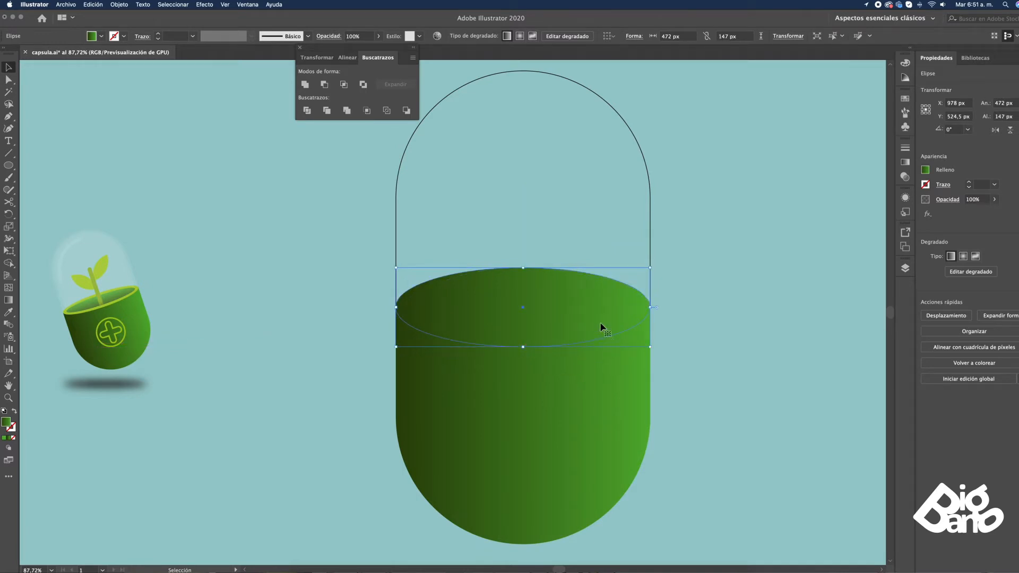
Recolour the light end of the ellipse's gradient to yellow-green with C 33% and Y 100%
key(i)
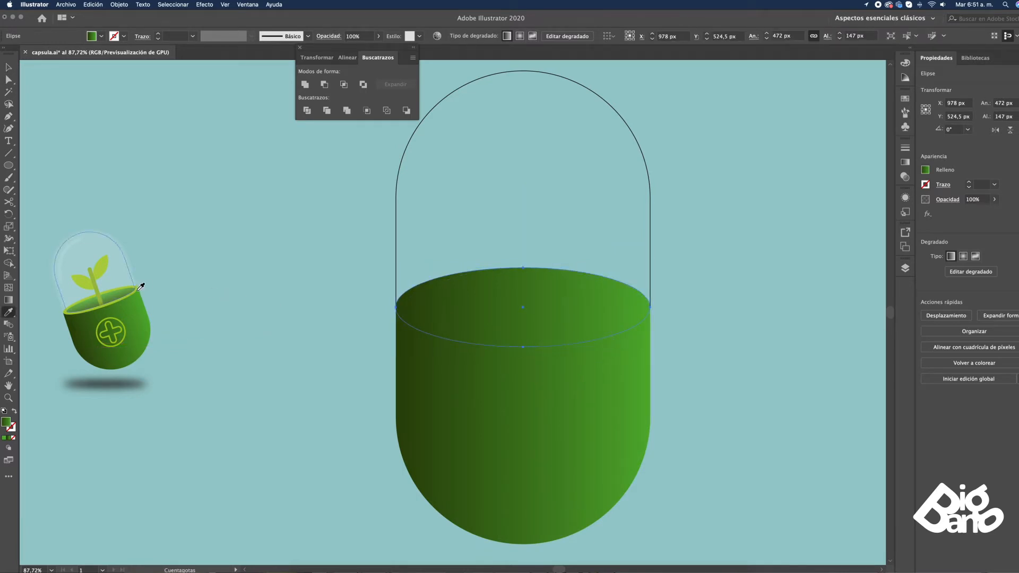
key(v)
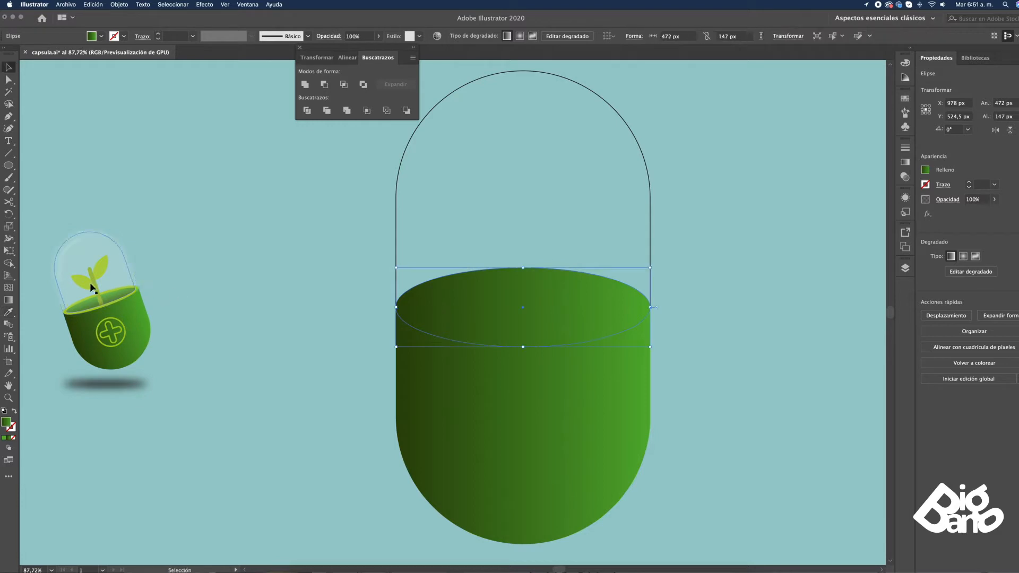
click(905, 65)
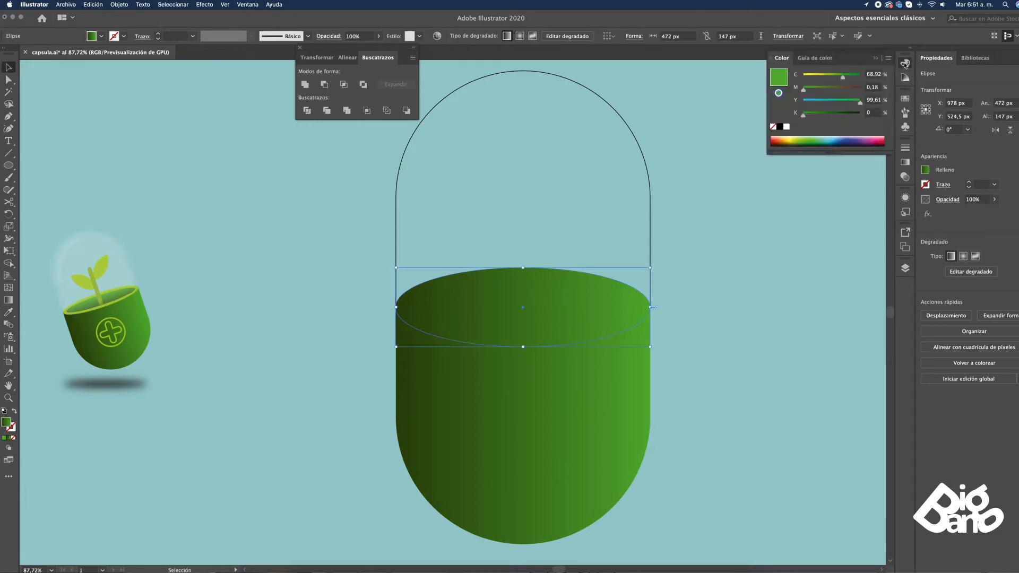
drag(842, 79, 822, 81)
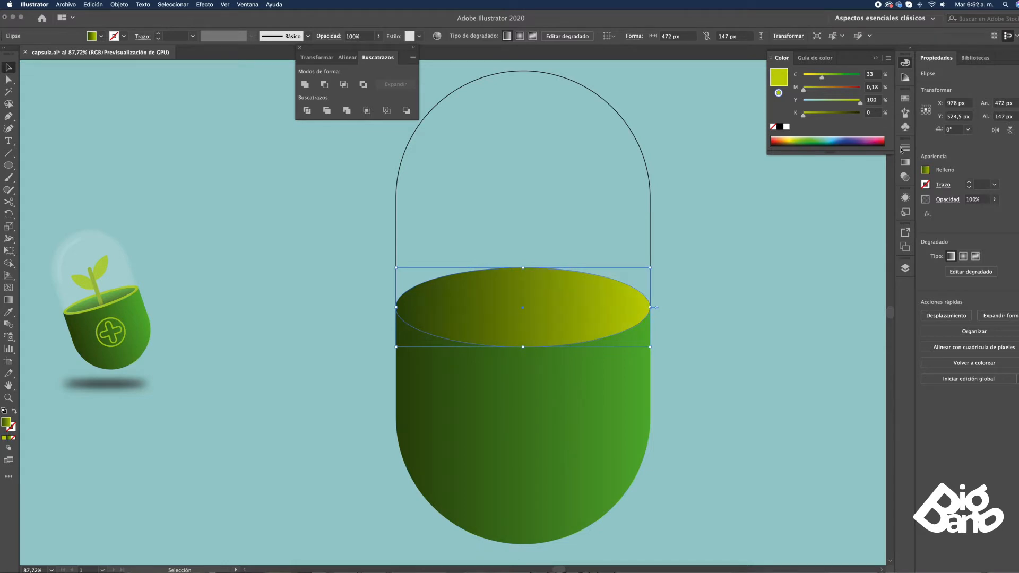
click(722, 218)
Copy the yellow-green ellipse in place and scale the copy down to about 437 × 131 px, leaving a thin rim
click(576, 298)
key(super+c)
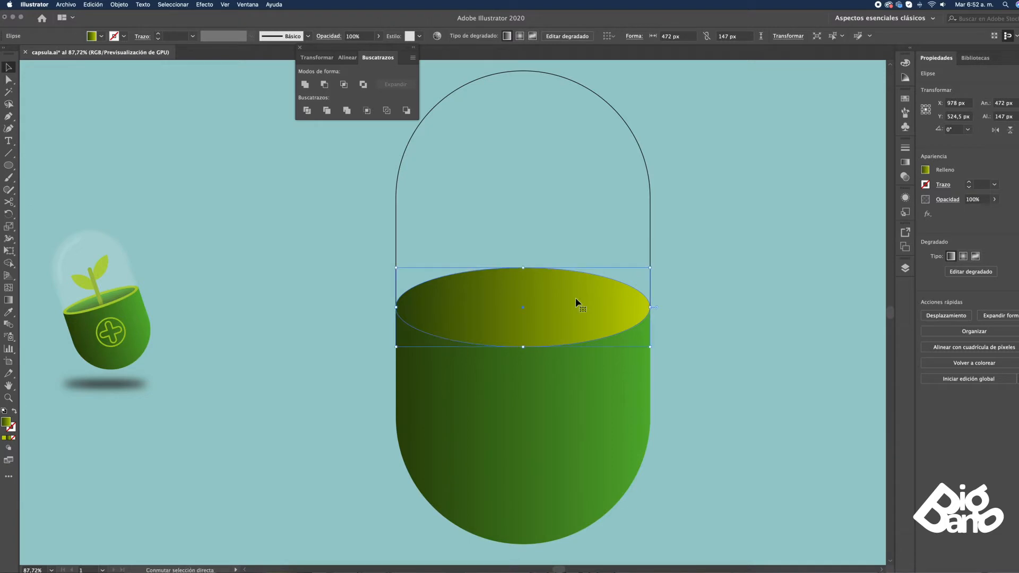
drag(651, 268, 641, 306)
drag(411, 307, 405, 308)
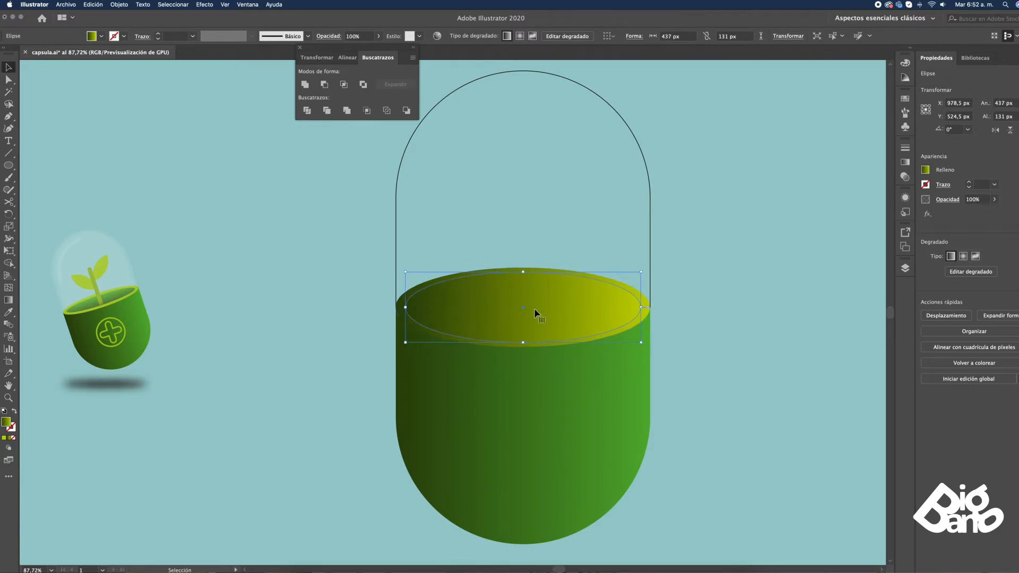
Give the inner ellipse the body's green gradient and run it vertically, dark at the front and light at the back
key(i)
click(428, 412)
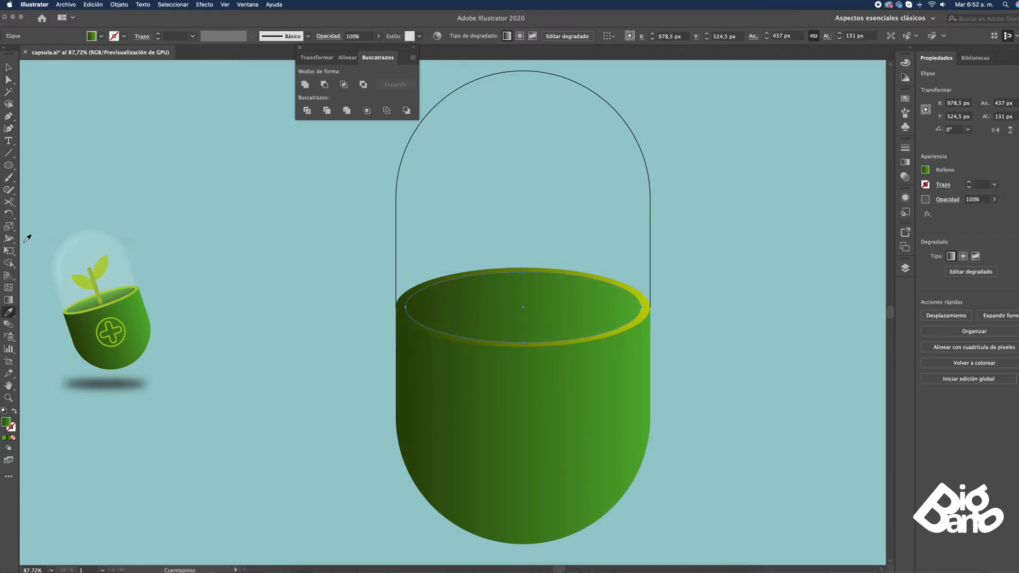
key(g)
mouse_move(529, 354)
mouse_down()
mouse_move(530, 257)
mouse_move(530, 287)
mouse_up()
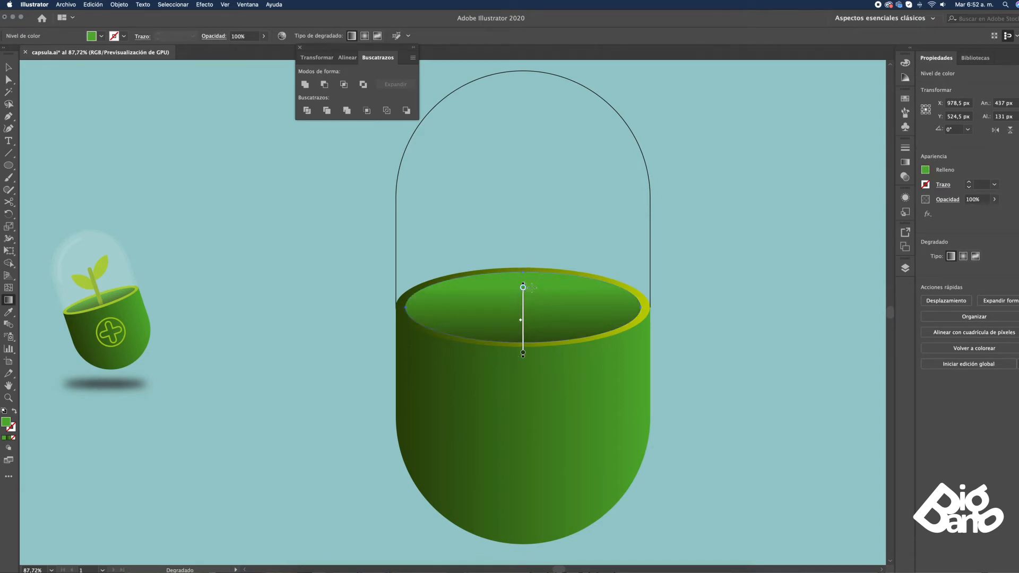
key(v)
click(705, 256)
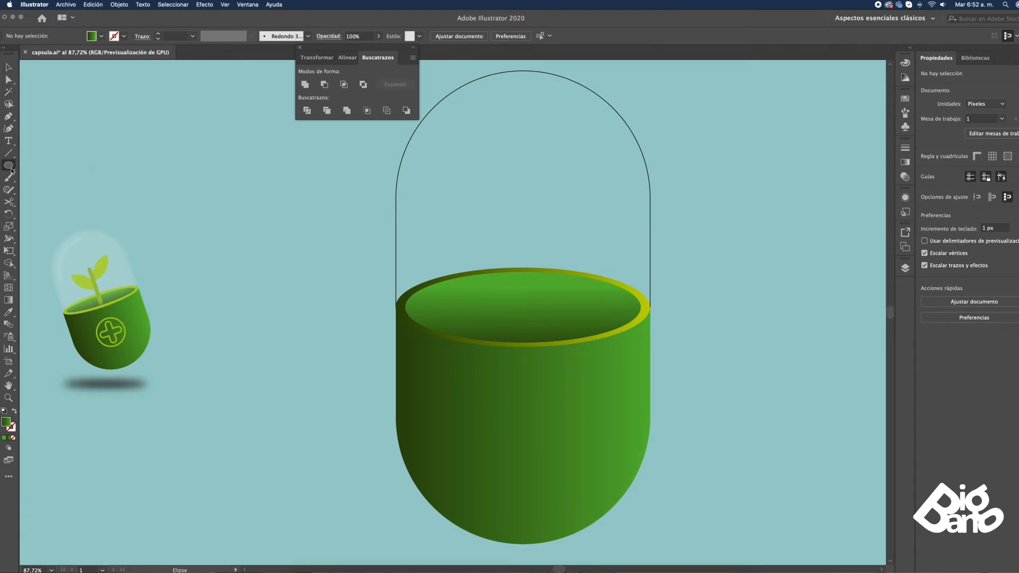
Draw a 159 px square above the pot and fully round two opposite corners to shape a leaf
drag(15, 169, 47, 165)
drag(428, 175, 513, 261)
key(a)
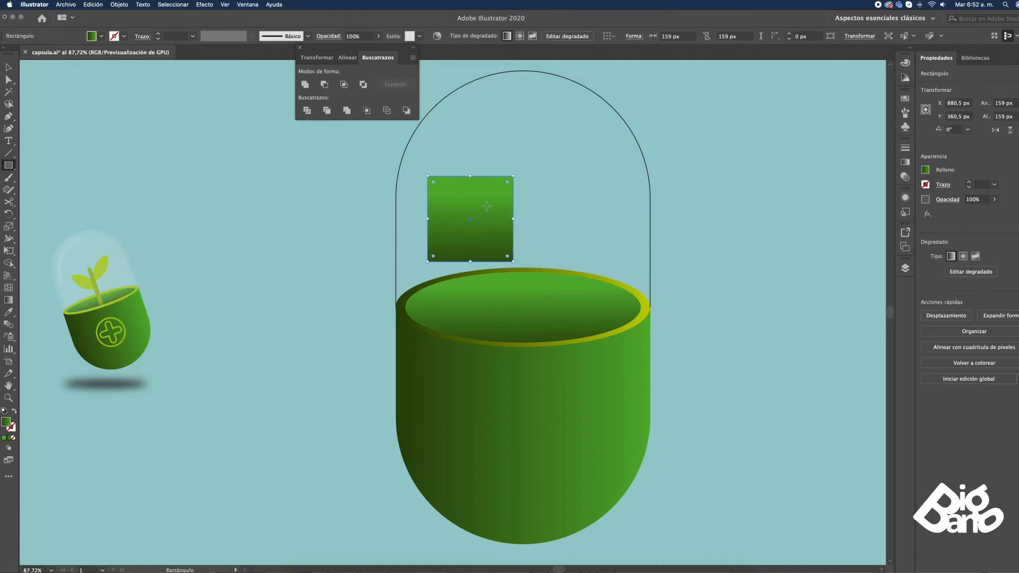
click(513, 175)
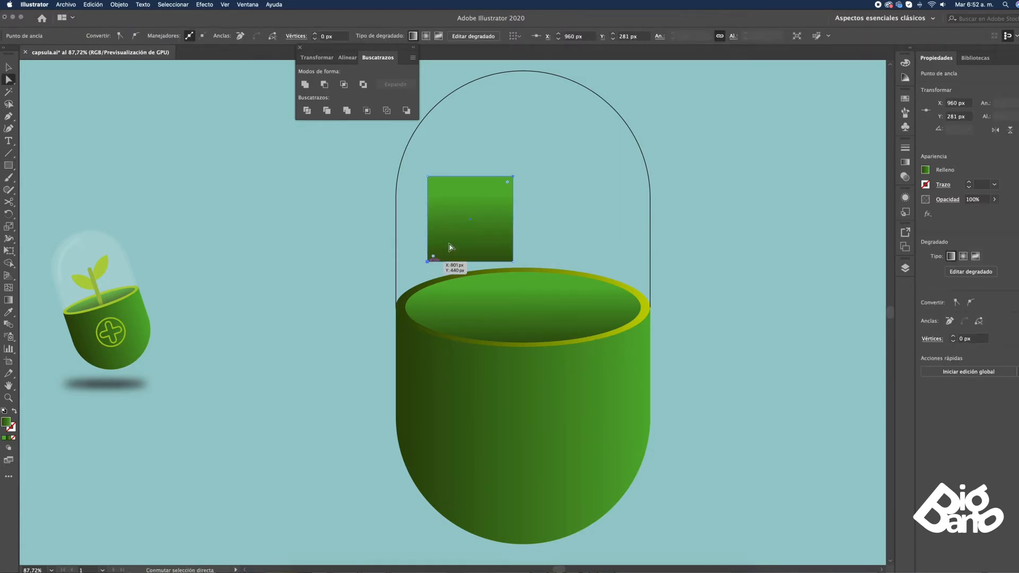
shift+click(428, 261)
drag(507, 182, 507, 197)
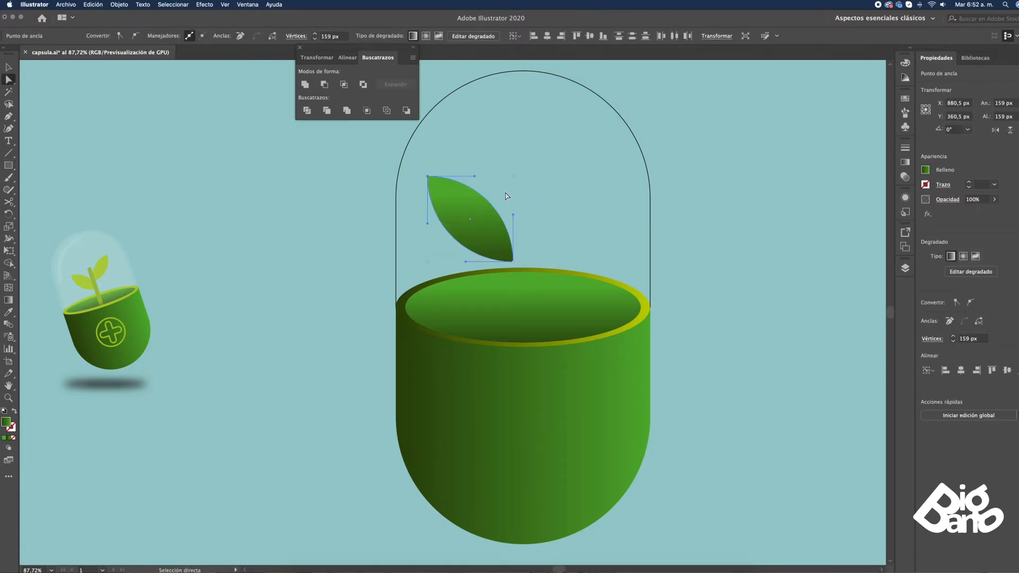
click(508, 221)
Rotate a copy of the leaf 90° around its lower tip and move the copy up 50 px
click(8, 215)
click(513, 261)
drag(467, 220, 573, 244)
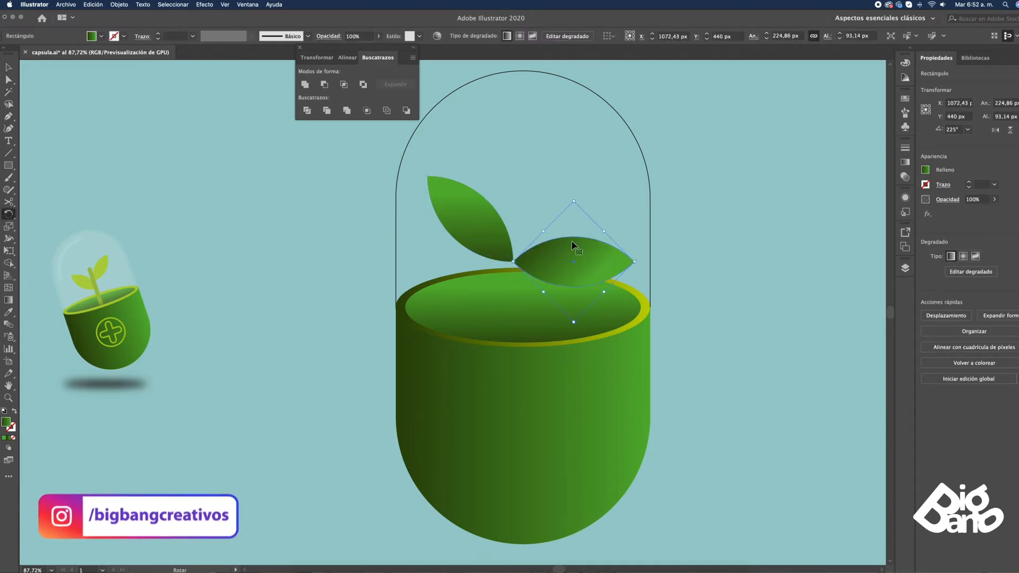
key(super+z)
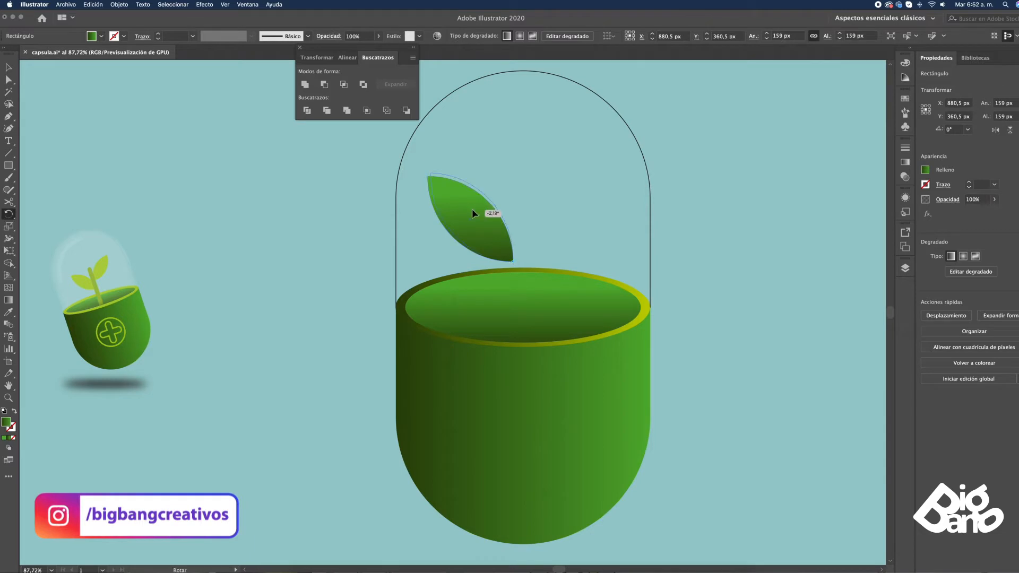
drag(575, 216, 575, 216)
key(v)
click(549, 203)
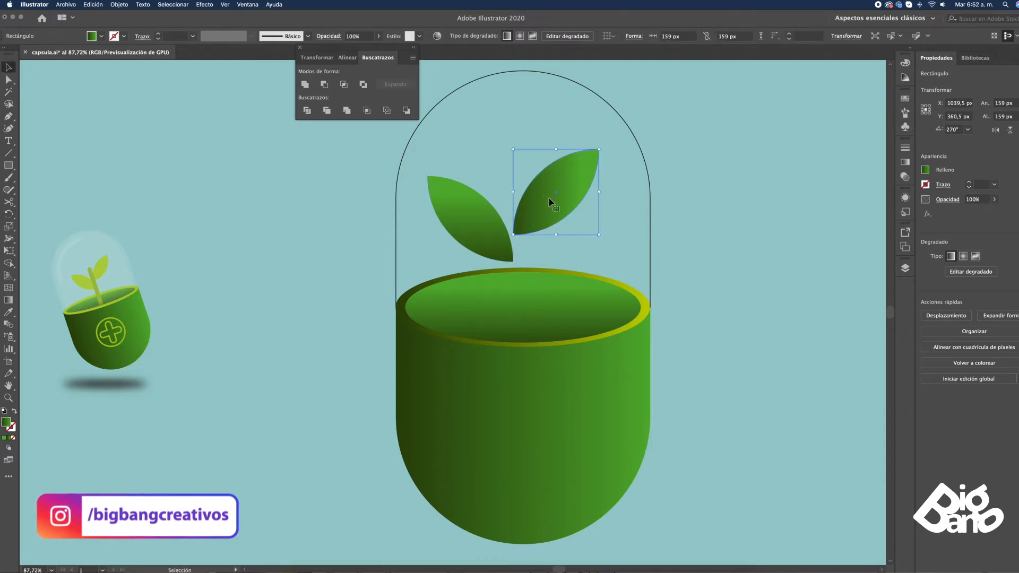
key(m)
drag(505, 176, 517, 255)
key(super+z)
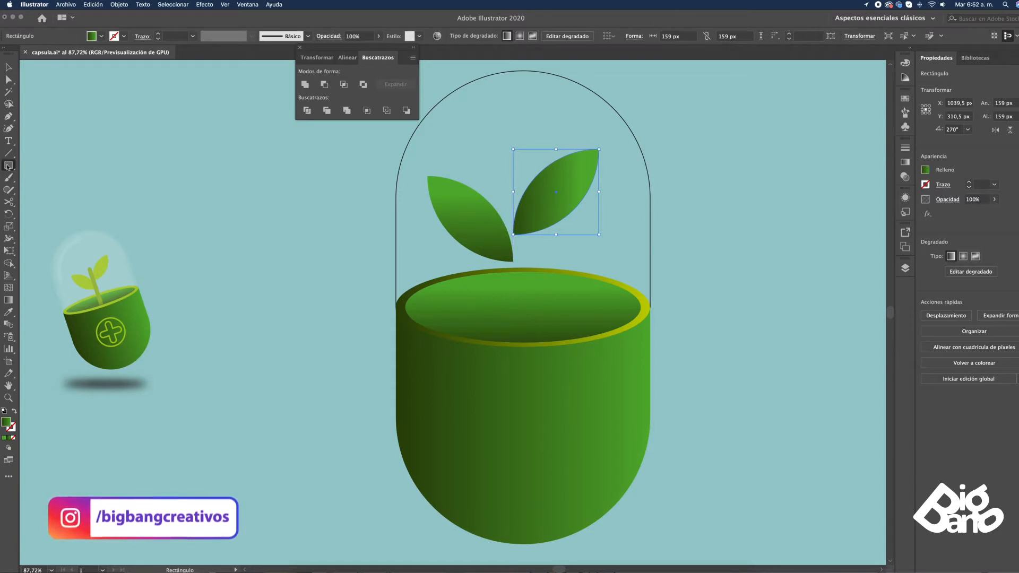
Draw a vertical stem line about 278 px long between the leaves into the pot, with the gradient applied as stroke
click(9, 116)
click(512, 193)
click(513, 342)
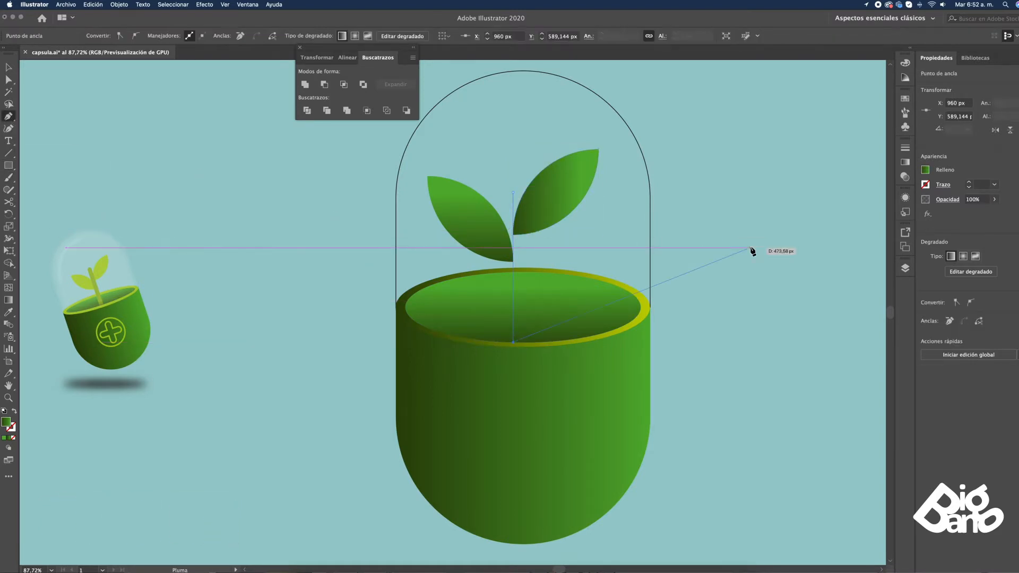
key(shift+x)
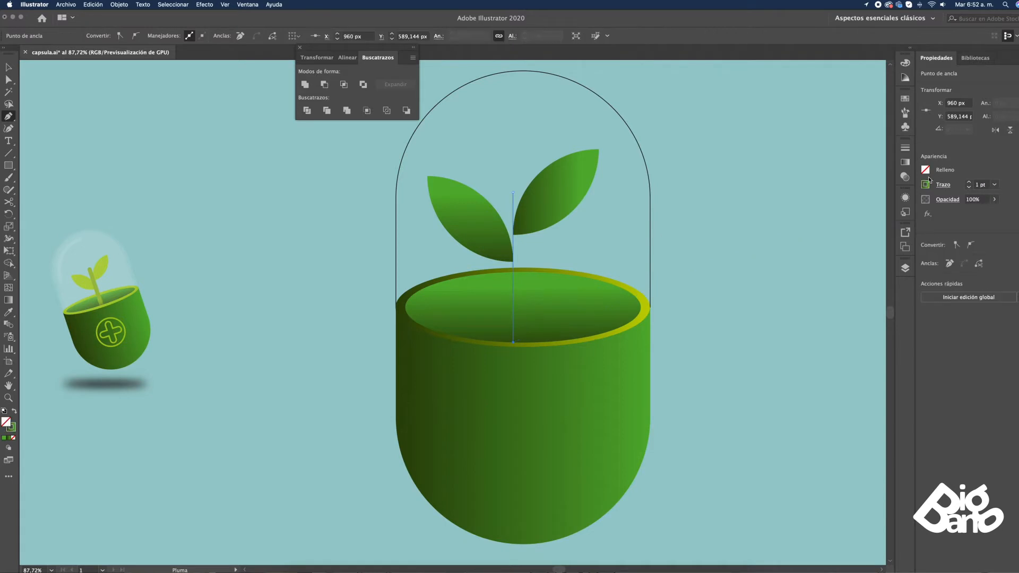
Set the stem's stroke weight to 21 pt and give it round caps
click(969, 184)
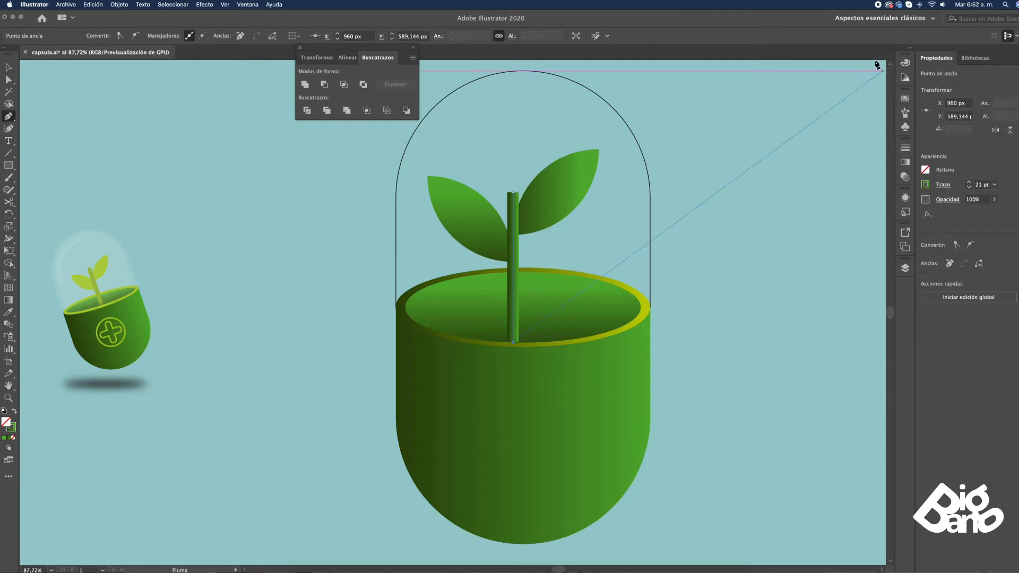
click(908, 149)
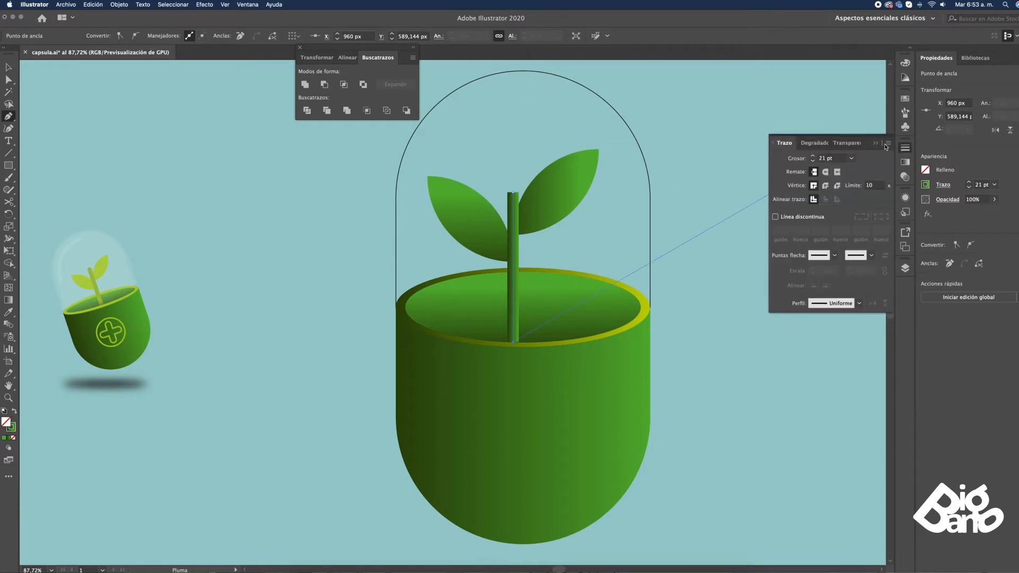
key(v)
click(680, 229)
Duplicate the inner ellipse in front and use the duplicate as a clipping mask for the stem
click(554, 296)
key(super+c)
key(super+f)
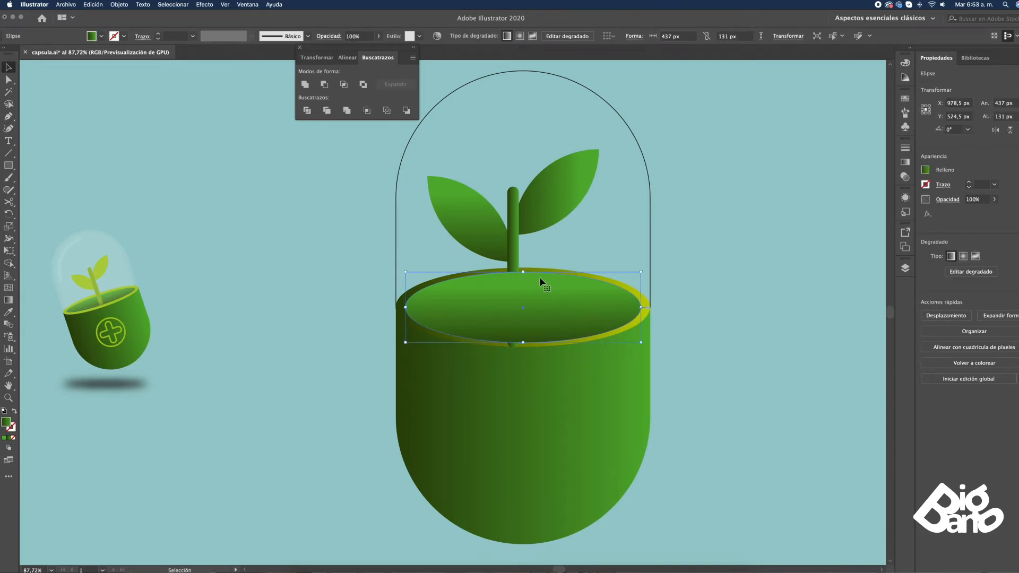
shift+click(519, 230)
click(514, 205)
shift+click(550, 296)
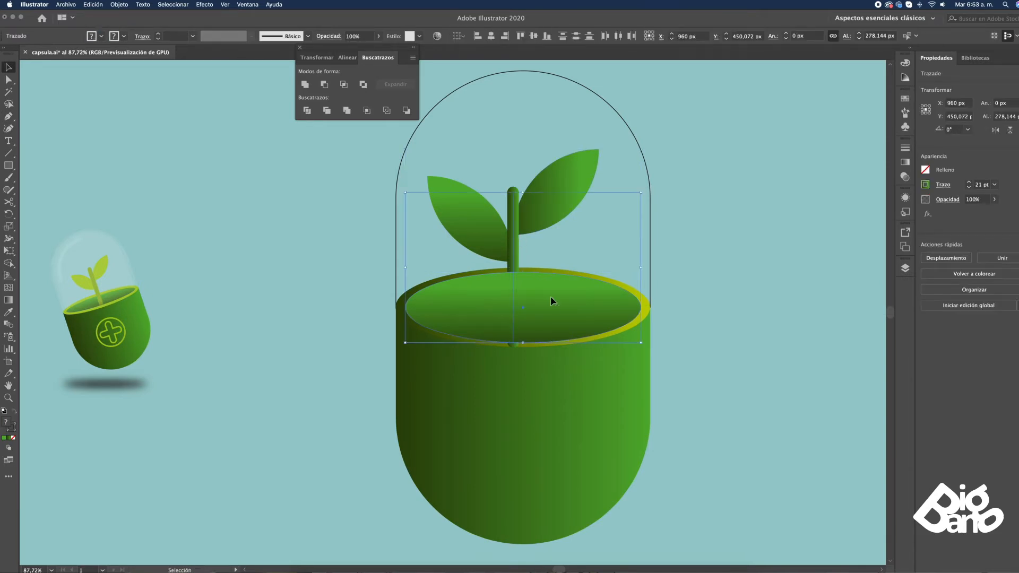
key(super+7)
click(590, 272)
Stretch the clipping mask's upper anchor upward past the stem's tip to reveal the whole stem above the rim
key(a)
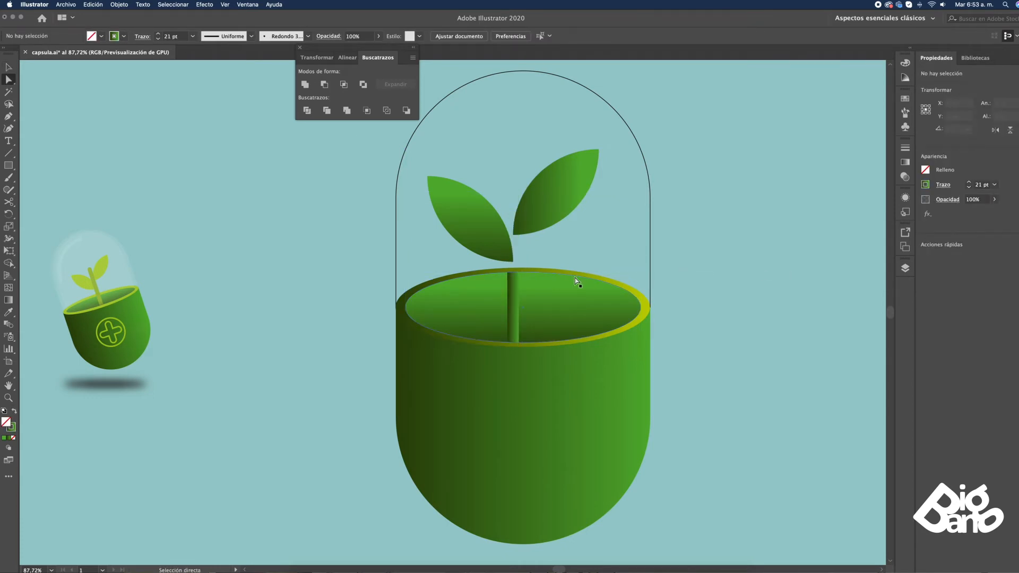
click(576, 275)
drag(523, 272, 529, 168)
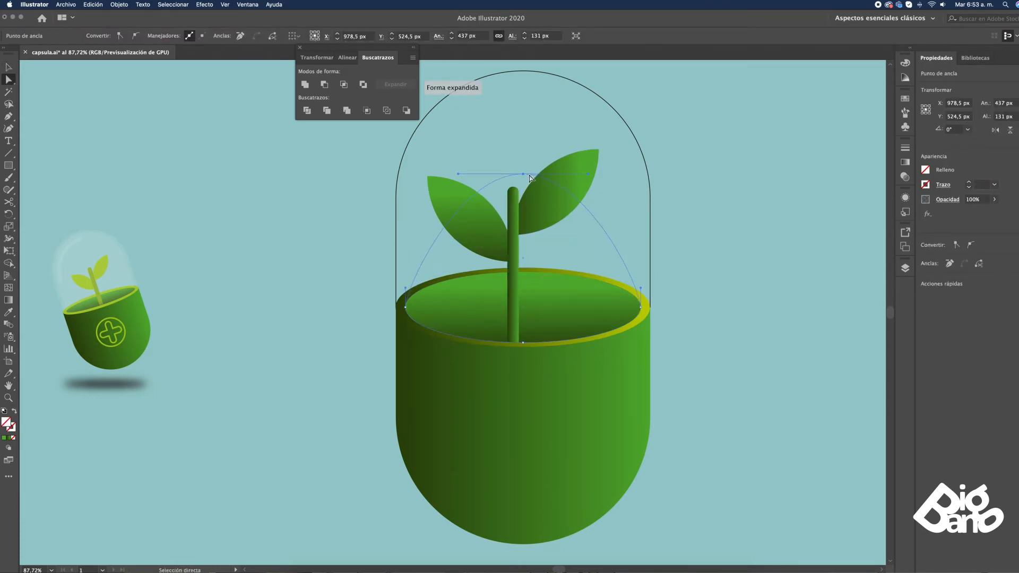
key(v)
click(711, 218)
click(539, 193)
click(738, 187)
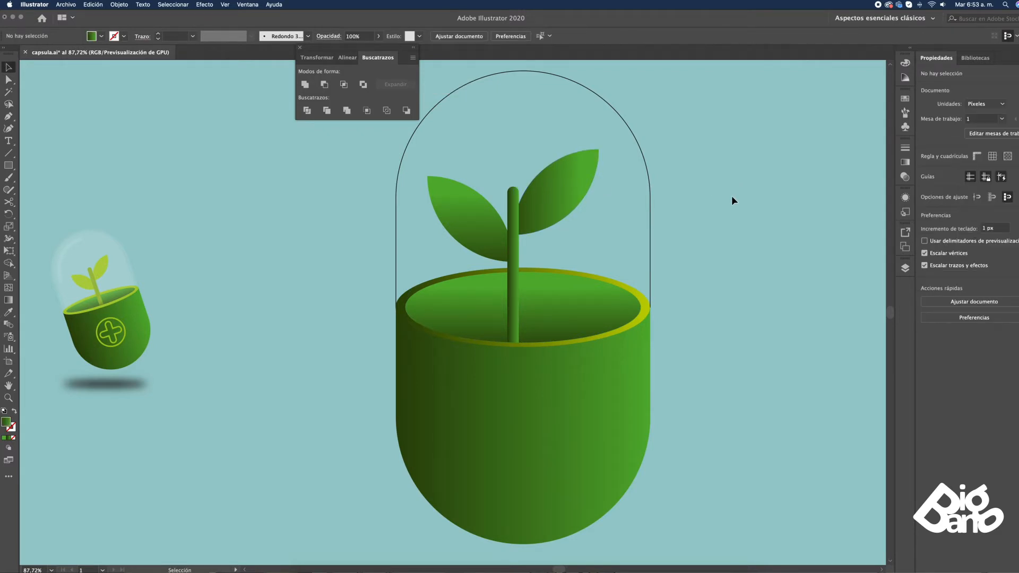
click(523, 204)
shift+click(487, 210)
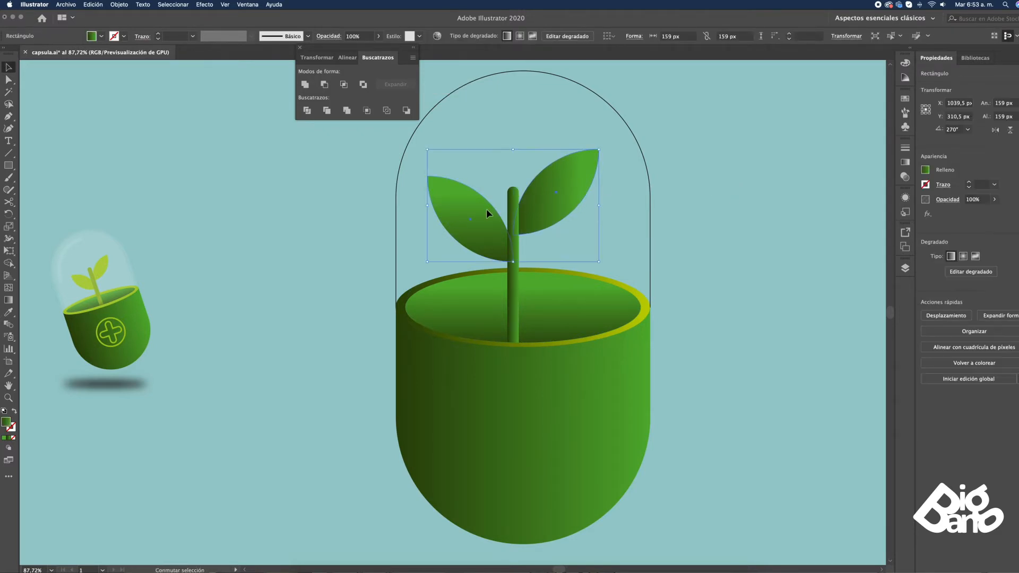
click(514, 215)
double_click(534, 203)
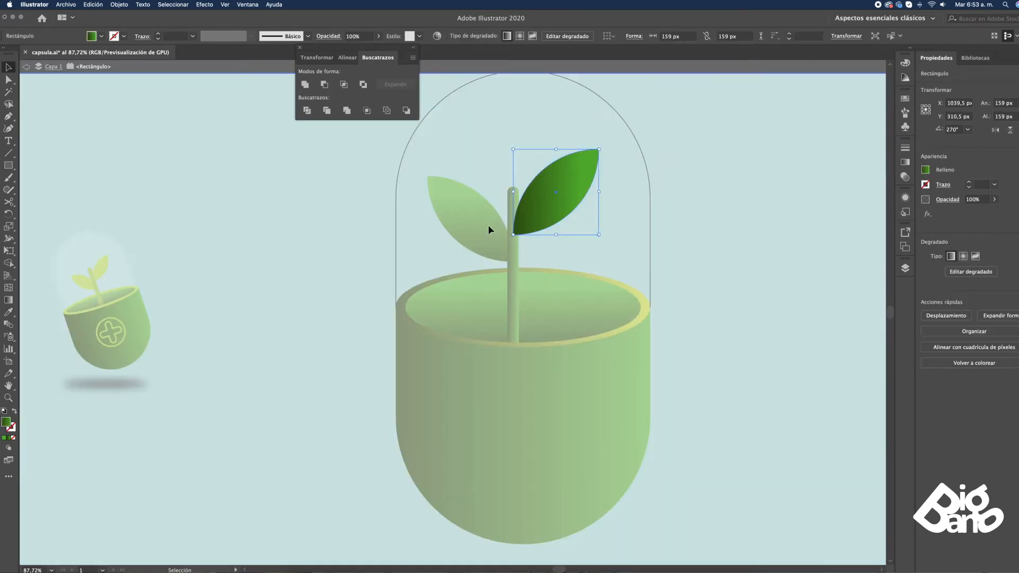
key(Escape)
Cut both leaves and paste them in front inside the stem's clipping group
click(546, 205)
shift+click(493, 223)
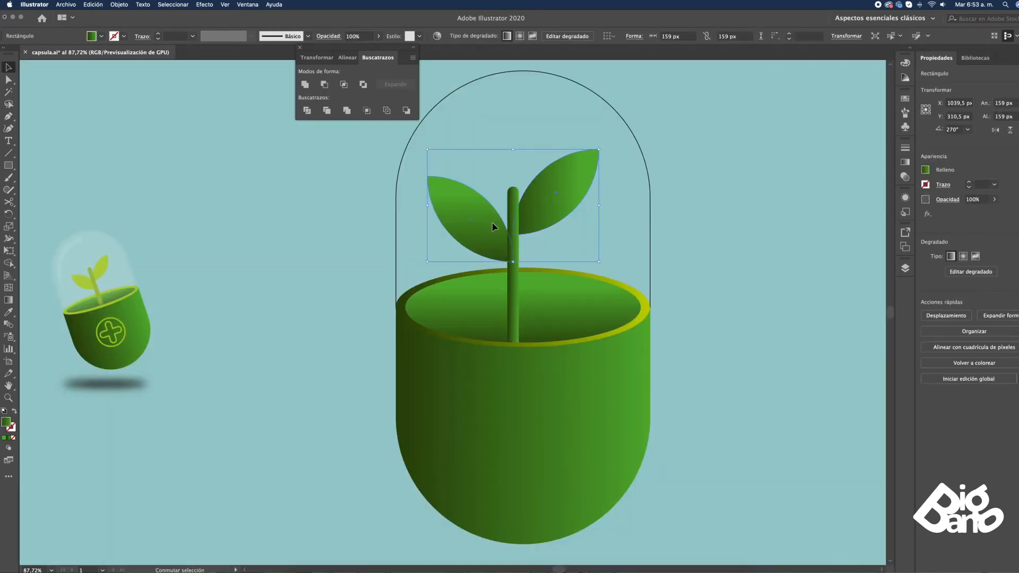
key(super+v)
key(super+z)
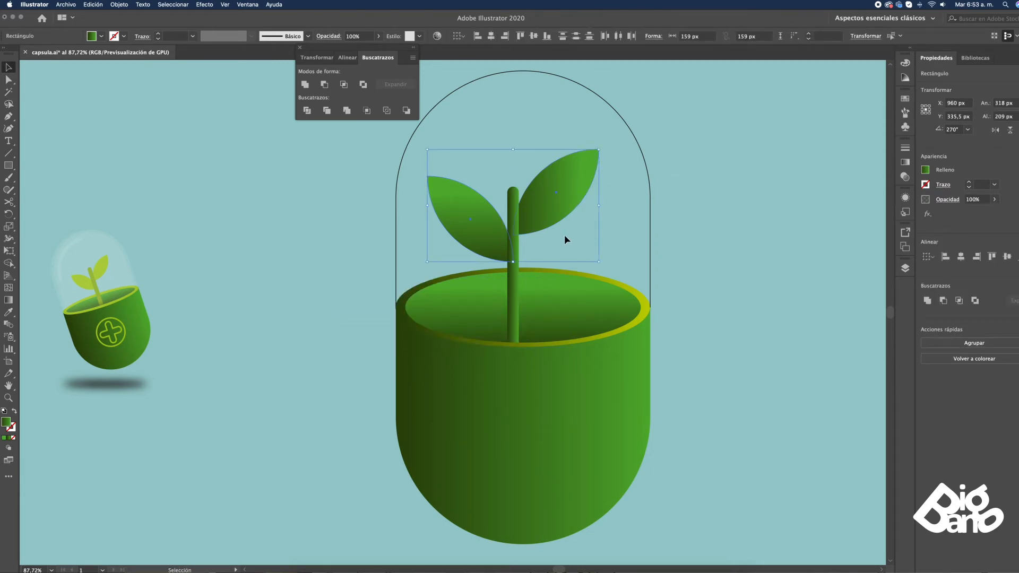
key(Delete)
double_click(514, 258)
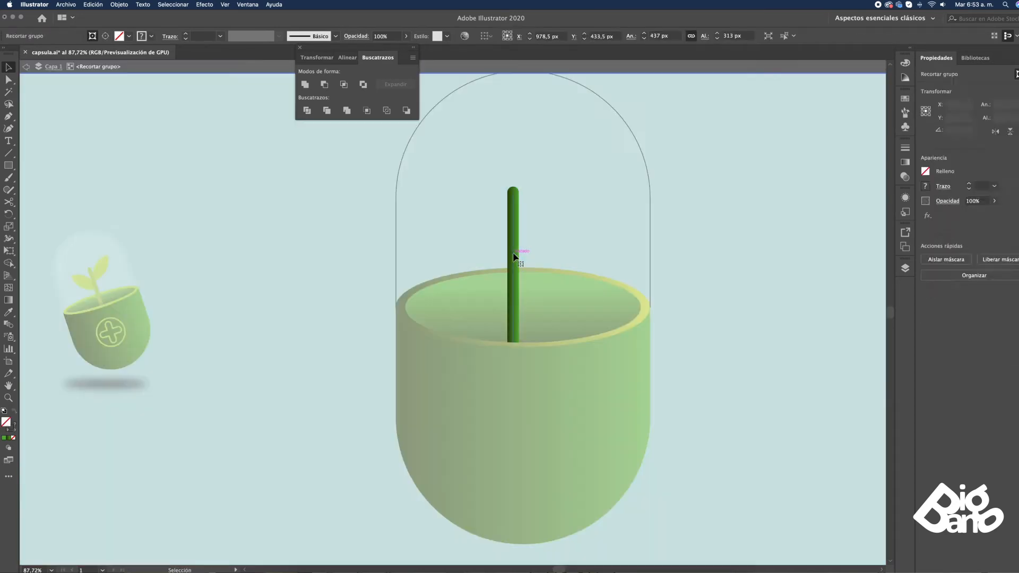
key(super+f)
double_click(614, 243)
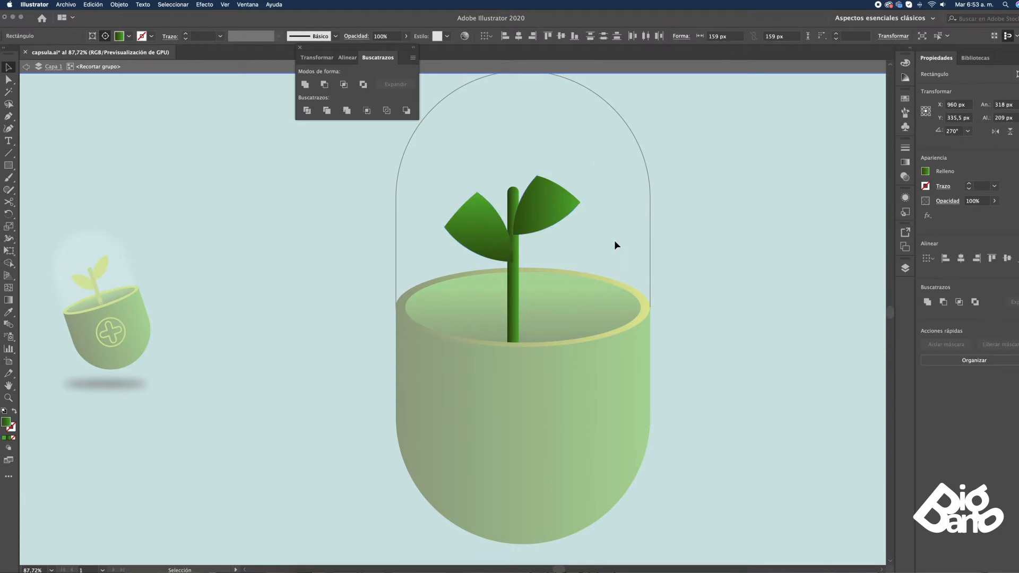
Raise the clipping mask's top anchor to Y 203 px, above the leaf tips
key(s)
key(a)
drag(521, 174, 522, 134)
scroll(541, 137, down, 3)
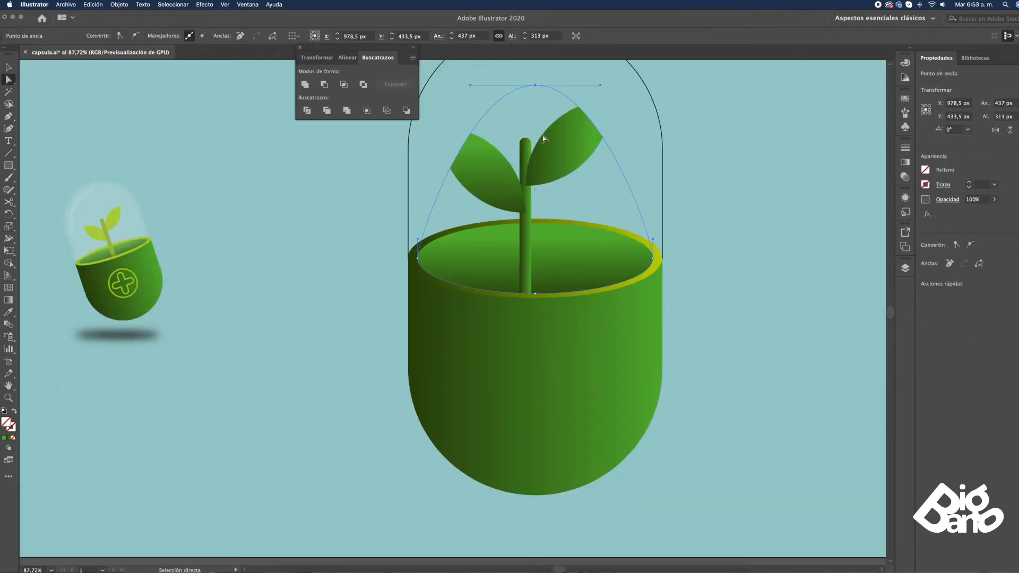
scroll(610, 154, up, 3)
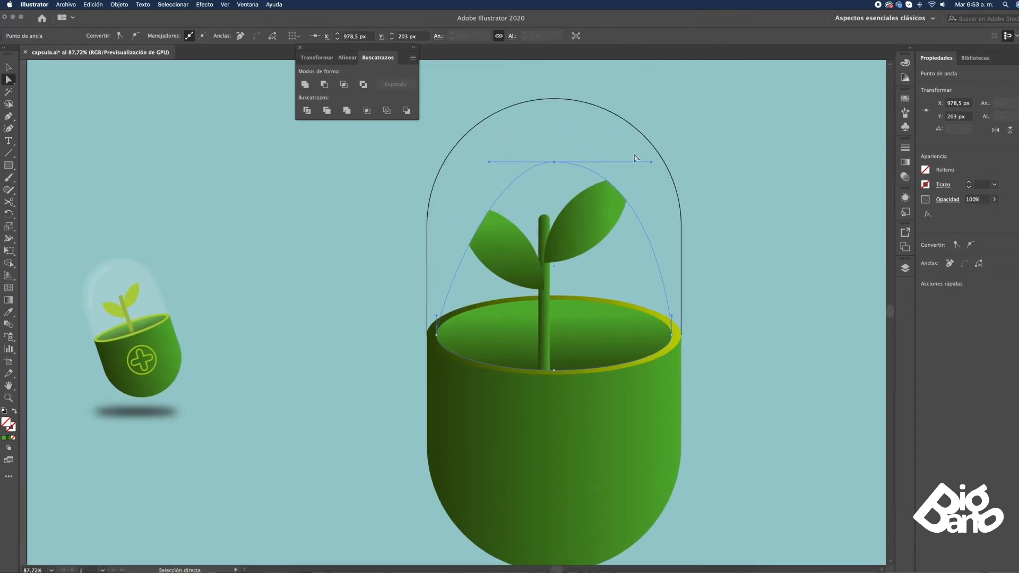
Lengthen both handles of the clipping mask's top anchor and raise the anchor further so the mask clears both leaves
drag(652, 162, 682, 161)
drag(489, 162, 411, 162)
drag(553, 161, 554, 134)
drag(669, 132, 677, 133)
click(732, 160)
drag(724, 220, 679, 236)
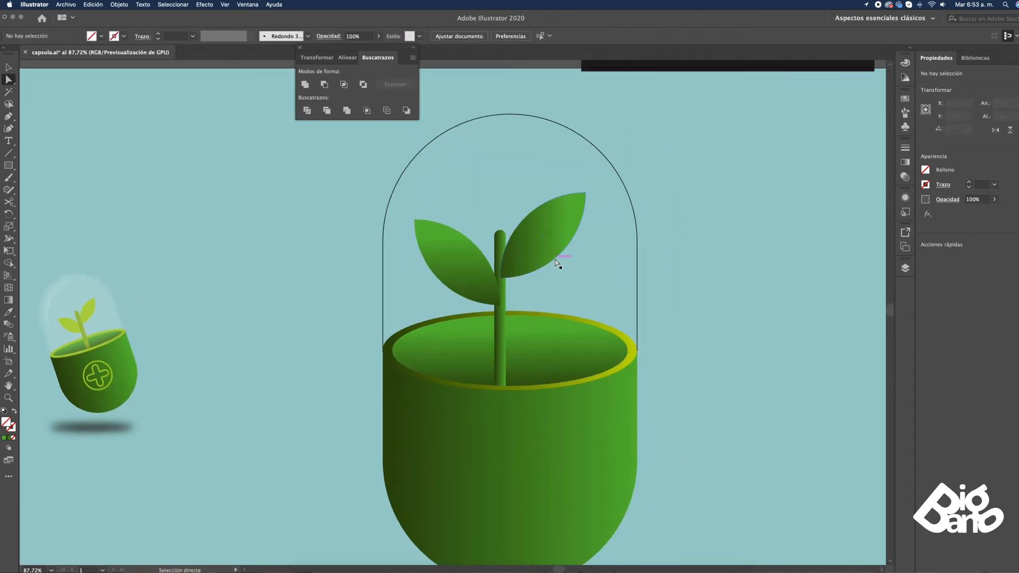
Bring the stem in front of the leaves inside the clipping group
key(v)
double_click(501, 314)
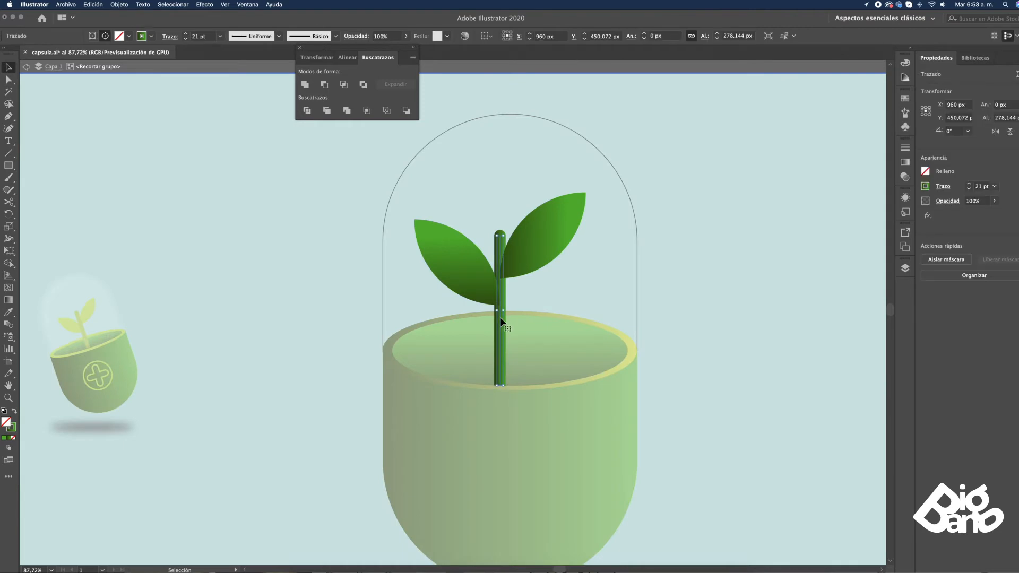
right_click(501, 320)
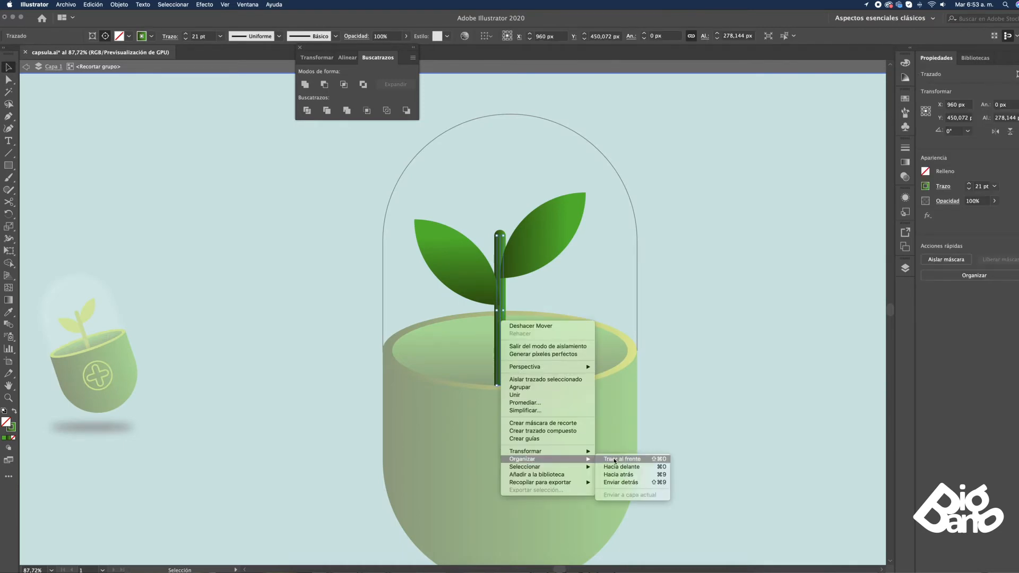
click(707, 413)
right_click(501, 321)
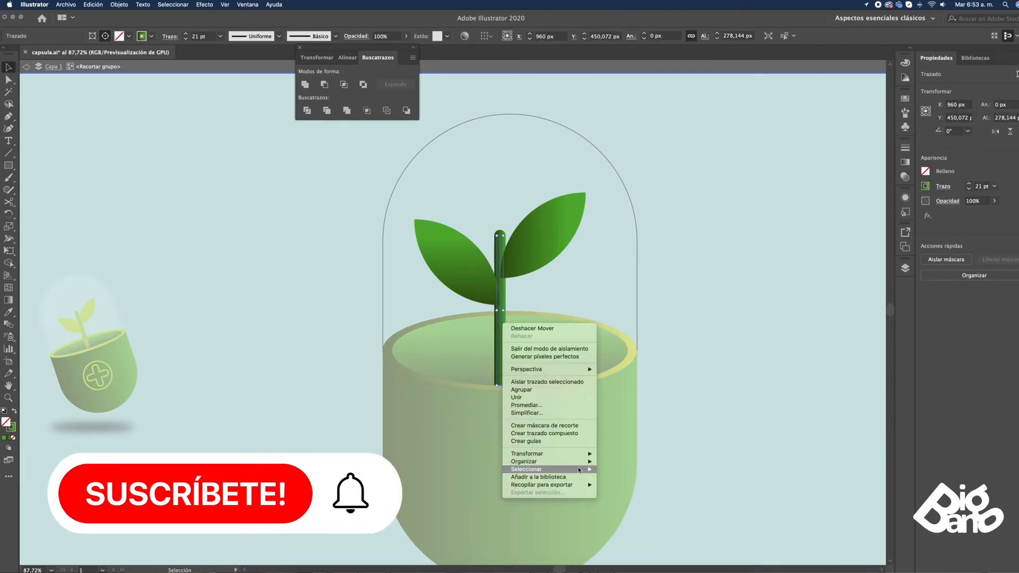
click(691, 383)
double_click(692, 380)
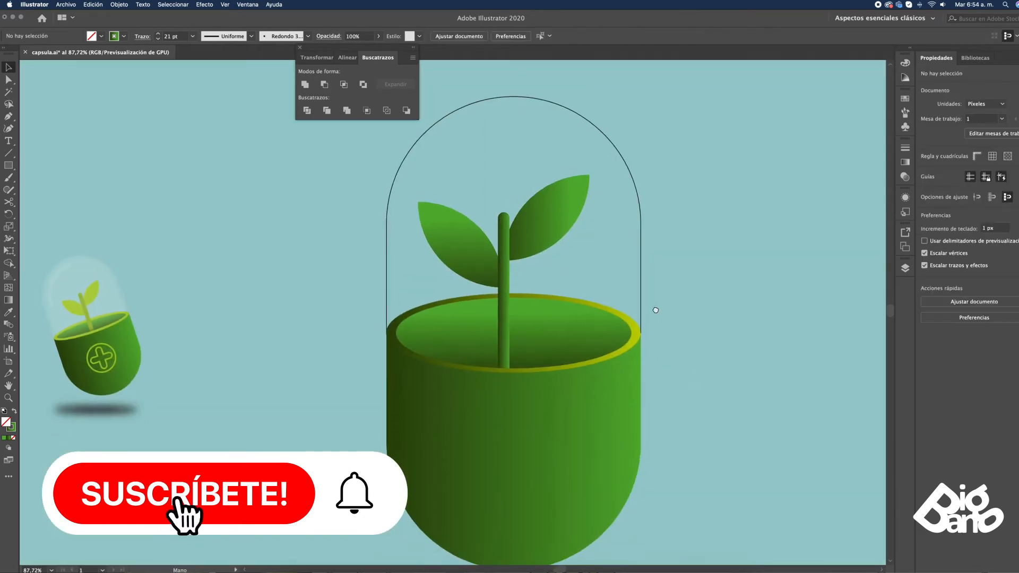
Shift the stem and both leaves sideways within the clipping group to centre the plant on the pot
double_click(507, 235)
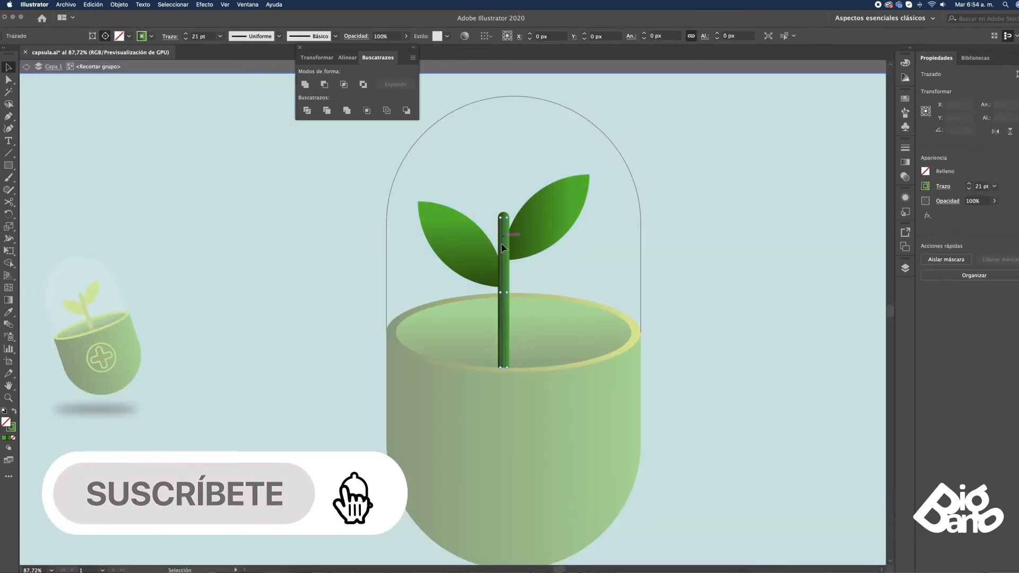
drag(534, 232, 544, 232)
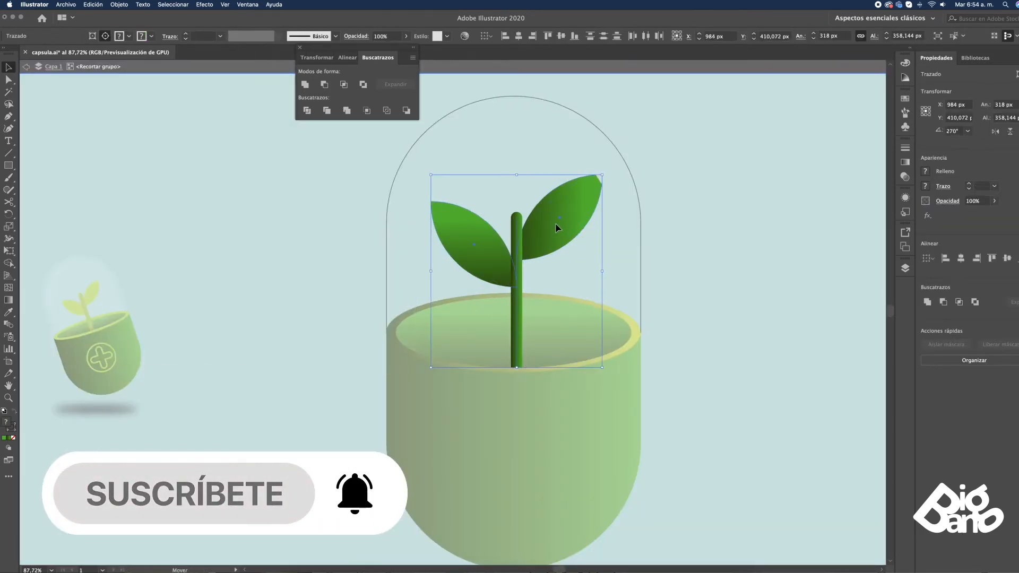
key(super+z)
double_click(740, 274)
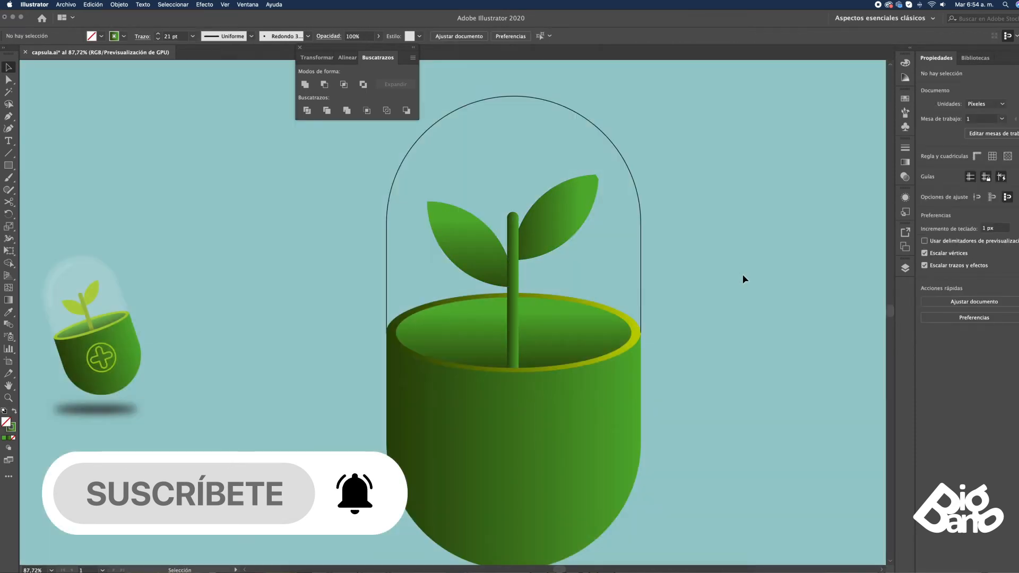
Extend the right handle of the clipping mask's top anchor outward to uncover the right leaf's tip
key(space)
drag(744, 275, 744, 276)
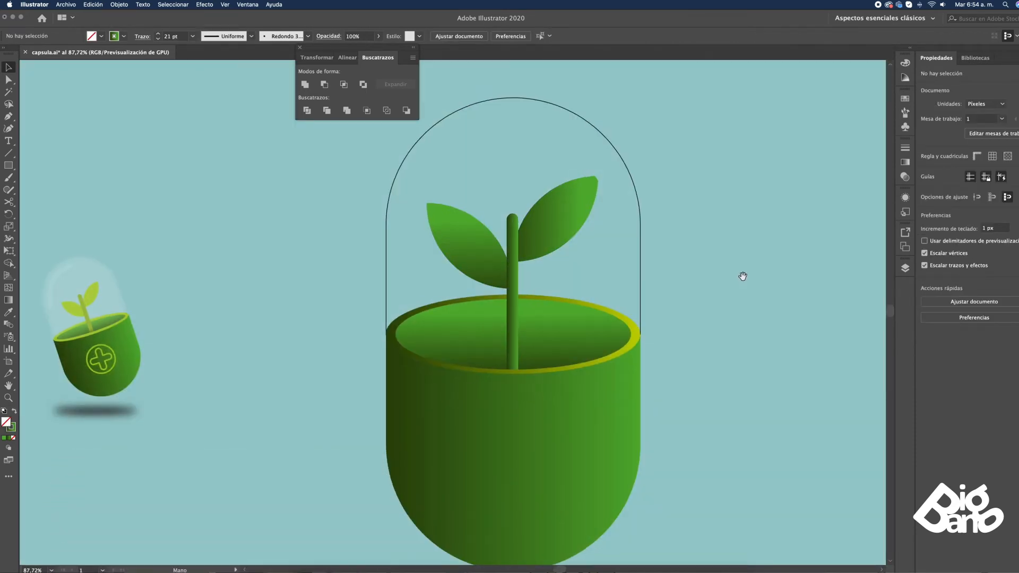
key(a)
click(596, 182)
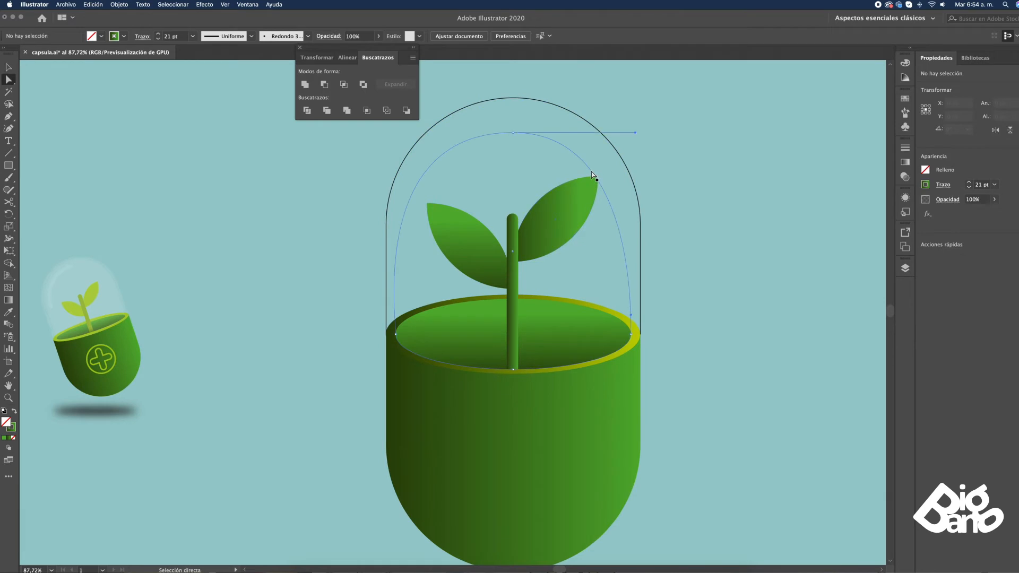
drag(636, 132, 654, 133)
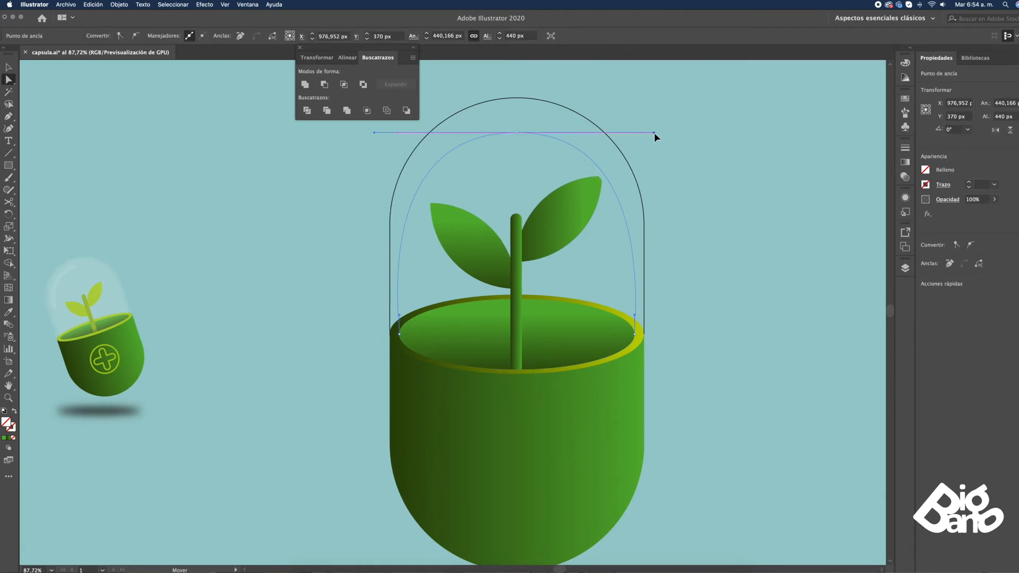
click(699, 160)
drag(676, 215, 677, 207)
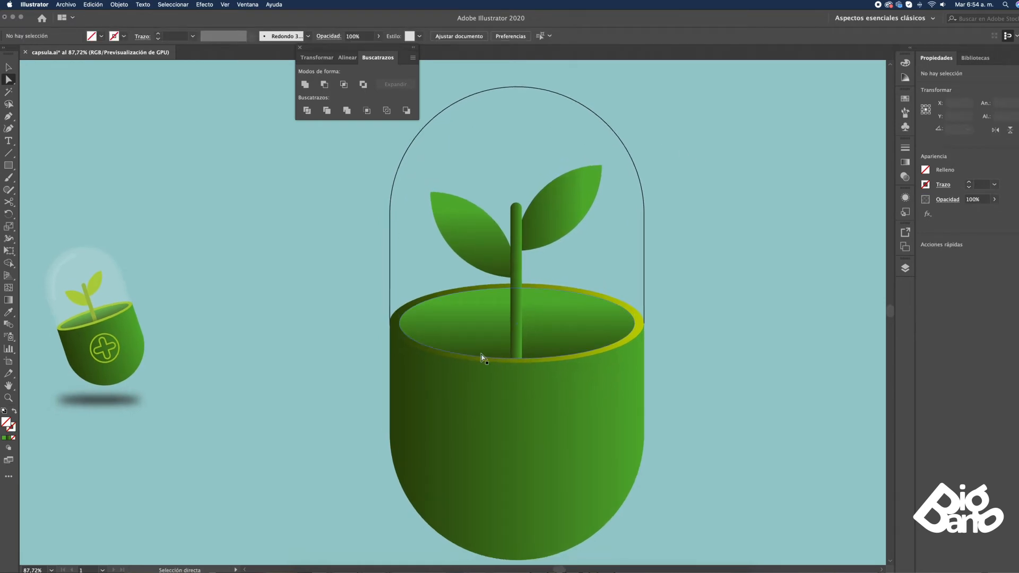
Apply the reference dome's white fill, no stroke and 9% opacity to the large dome with the Eyedropper
click(527, 86)
key(i)
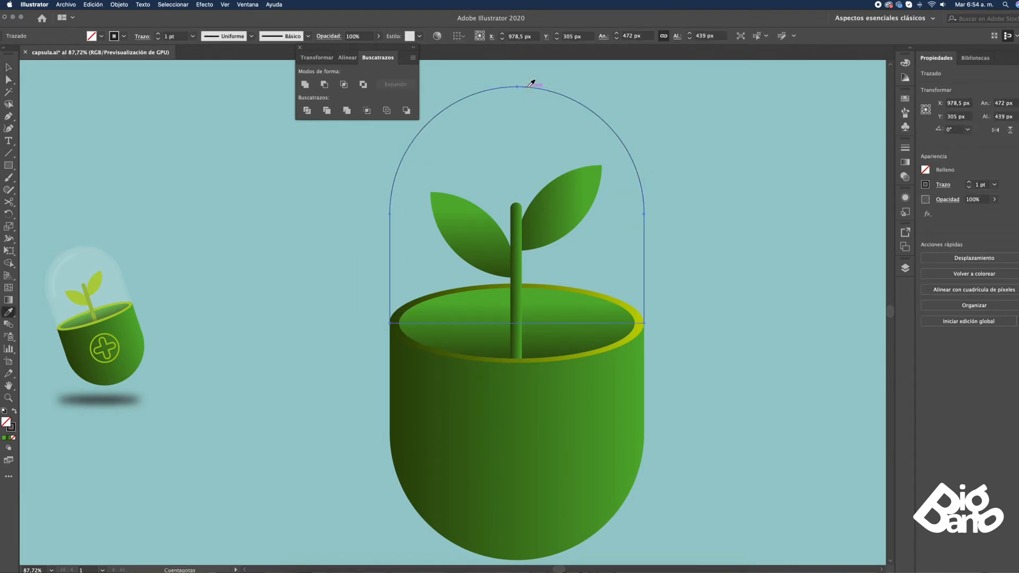
click(110, 249)
key(v)
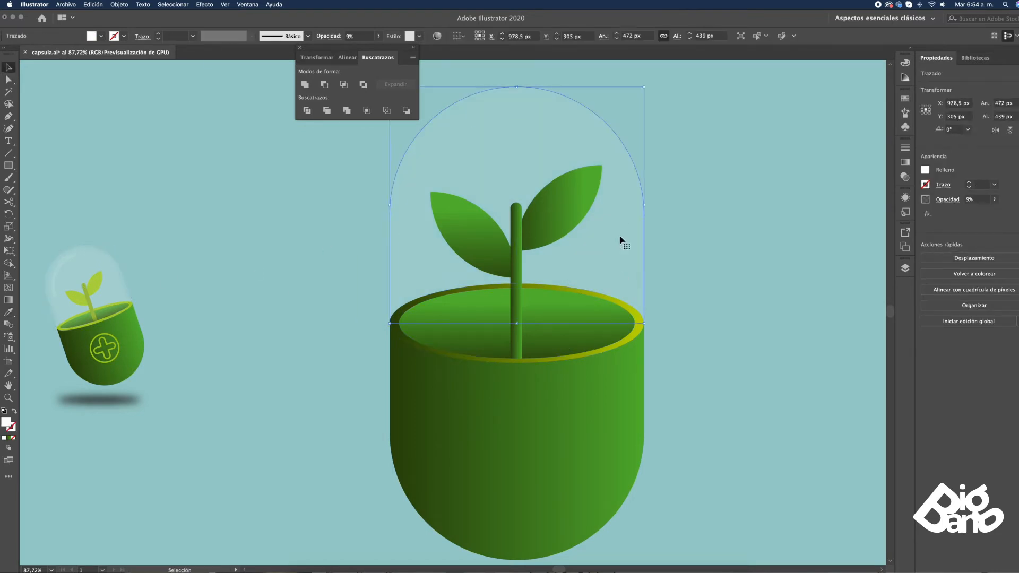
Bring the transparent dome to the front of the pot and plant
right_click(635, 302)
mouse_move(655, 430)
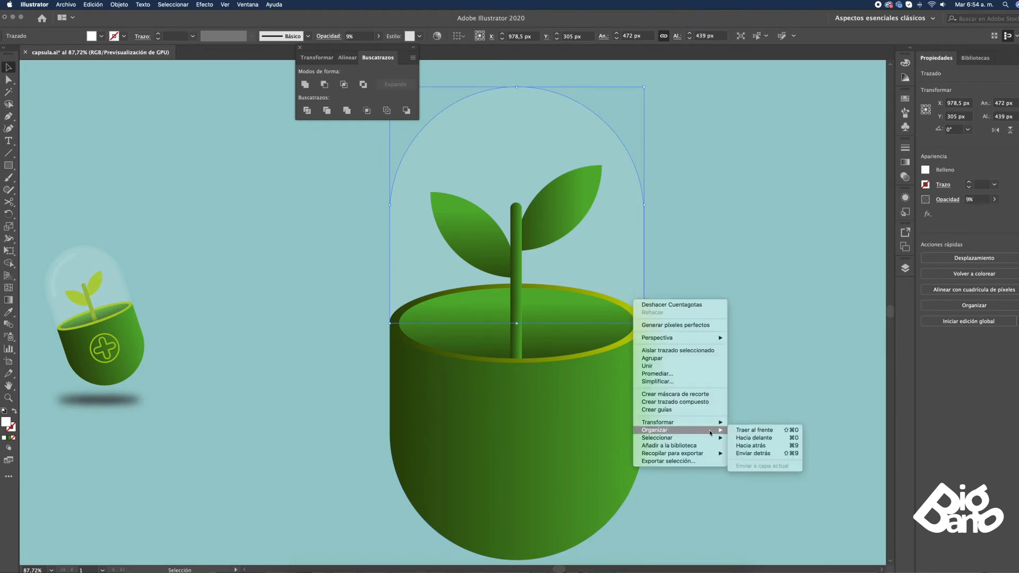
click(754, 431)
click(704, 289)
Add an anchor point at the middle of the dome's straight base and lower it to Y 599 px on the rim's front edge
key(a)
click(568, 324)
click(513, 323)
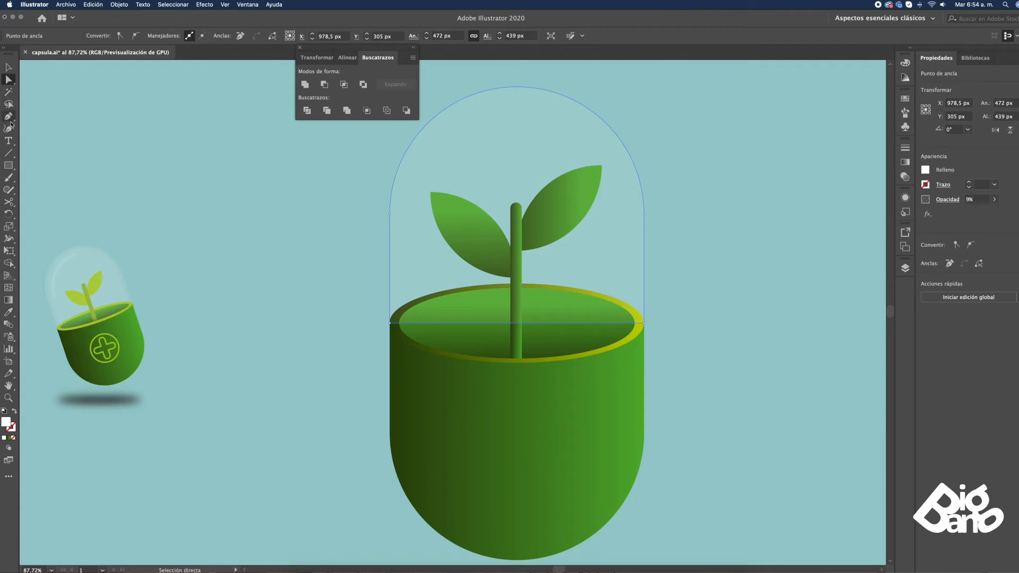
click(10, 124)
drag(10, 120, 43, 130)
click(516, 324)
key(a)
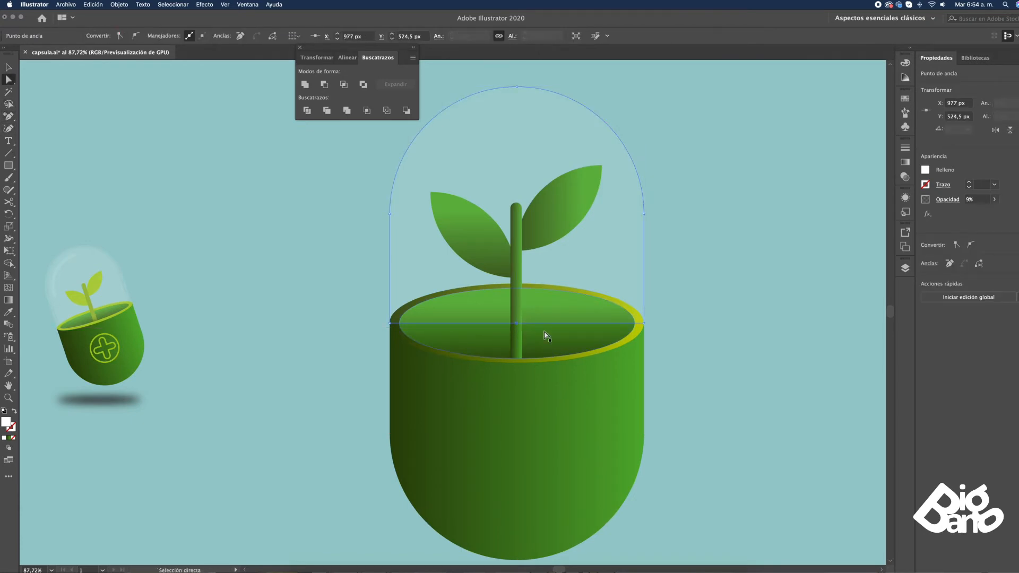
drag(515, 324, 515, 363)
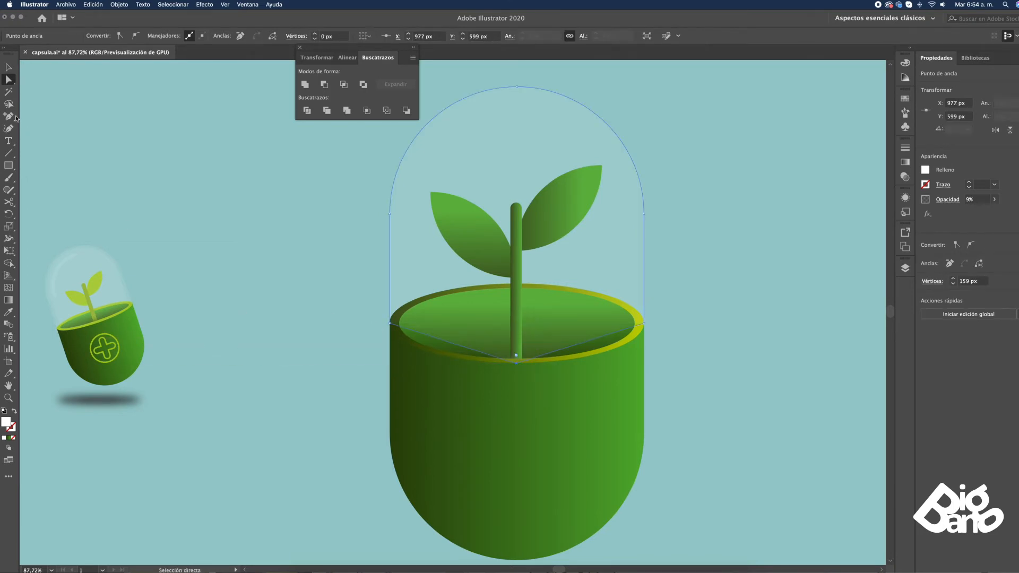
Convert the dome's lowered base anchor to a smooth curve that follows the front of the pot's rim
click(9, 115)
click(58, 153)
drag(516, 364, 548, 367)
drag(629, 366, 693, 336)
key(v)
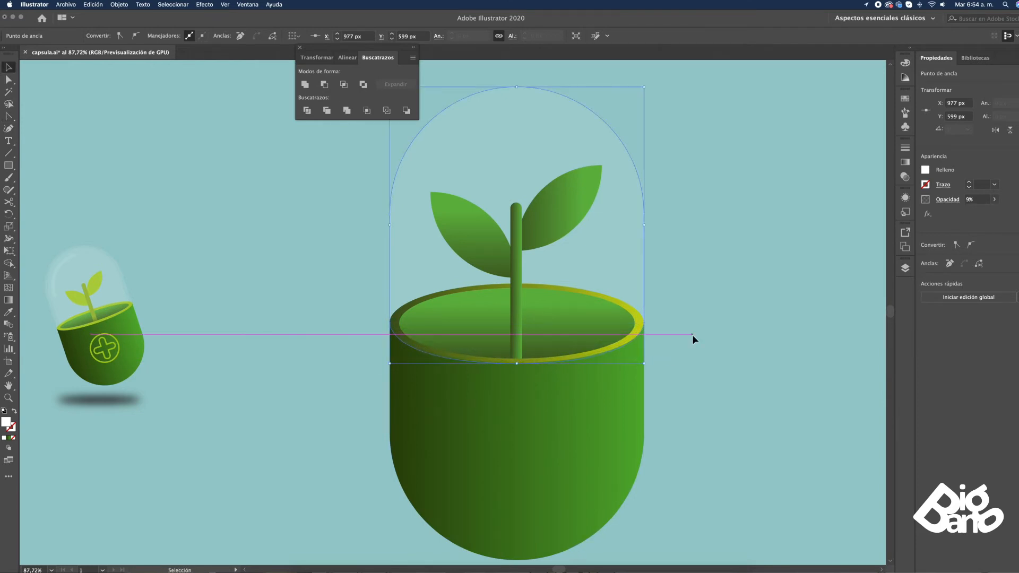
click(692, 334)
Duplicate the dome in front and scale the copy about its centre to about 429 by 467 px
key(a)
click(636, 249)
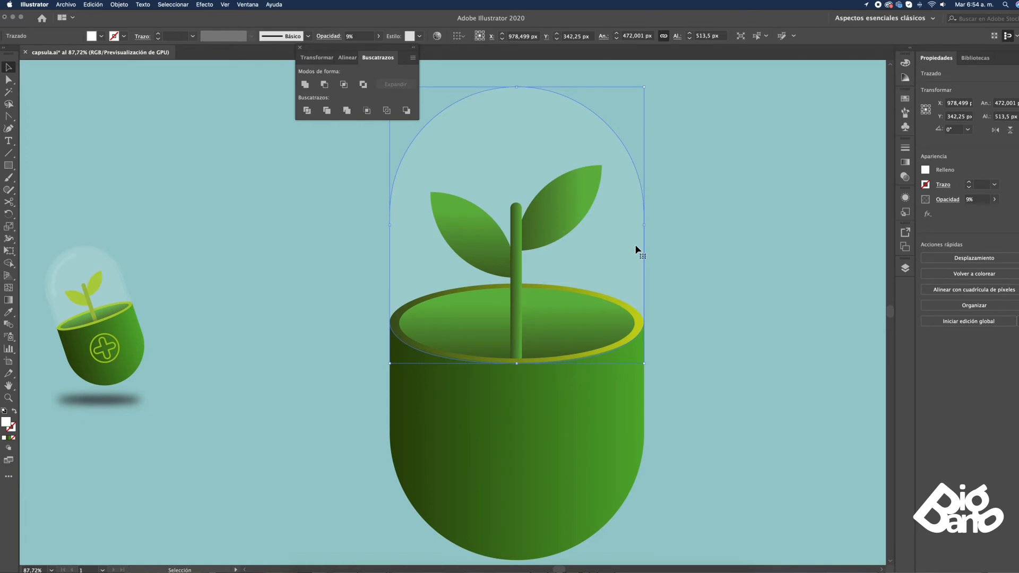
key(shift+super+])
scroll(636, 247, down, 1)
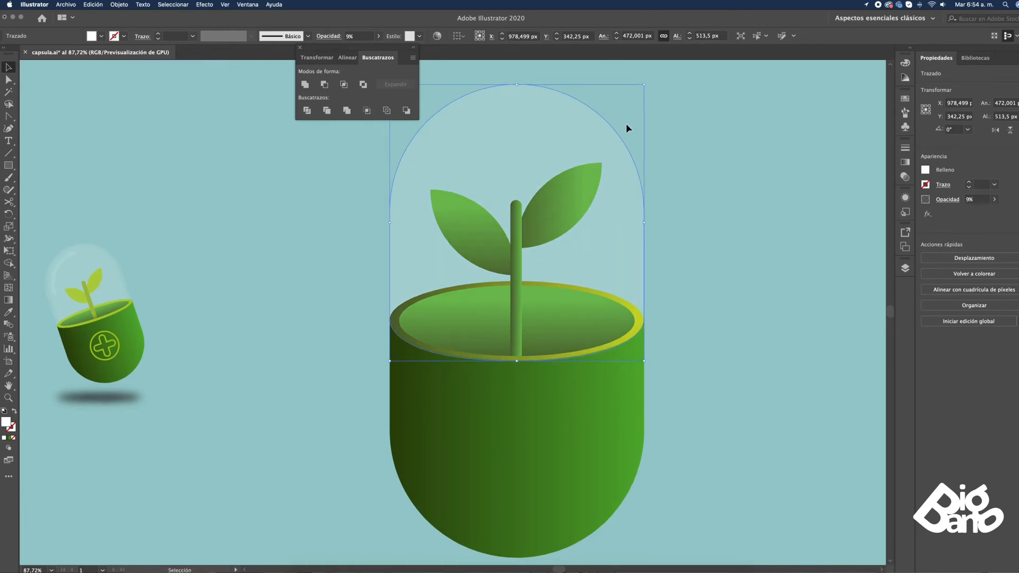
drag(644, 85, 631, 96)
scroll(648, 239, up, 1)
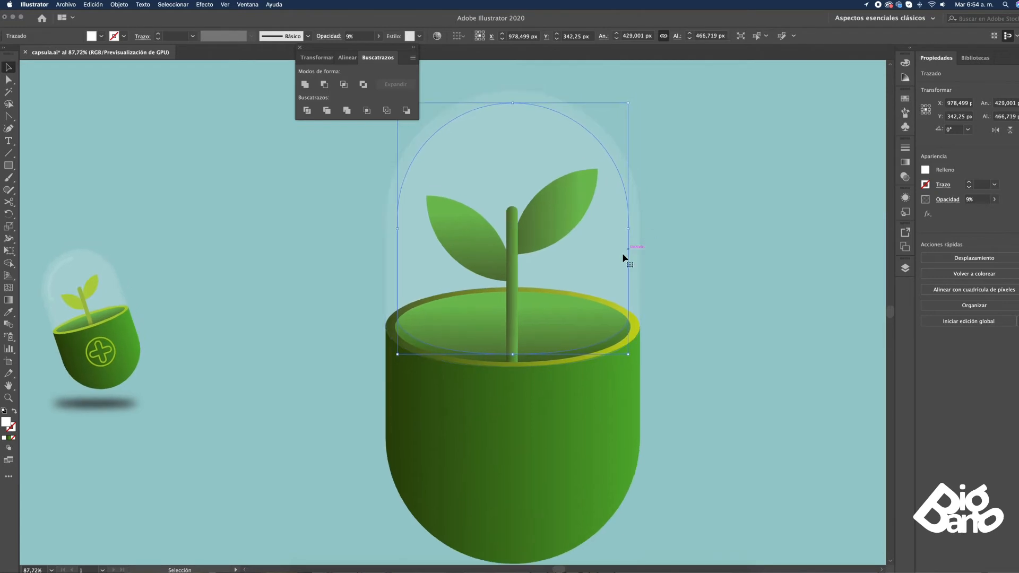
scroll(685, 270, left, 1)
click(682, 219)
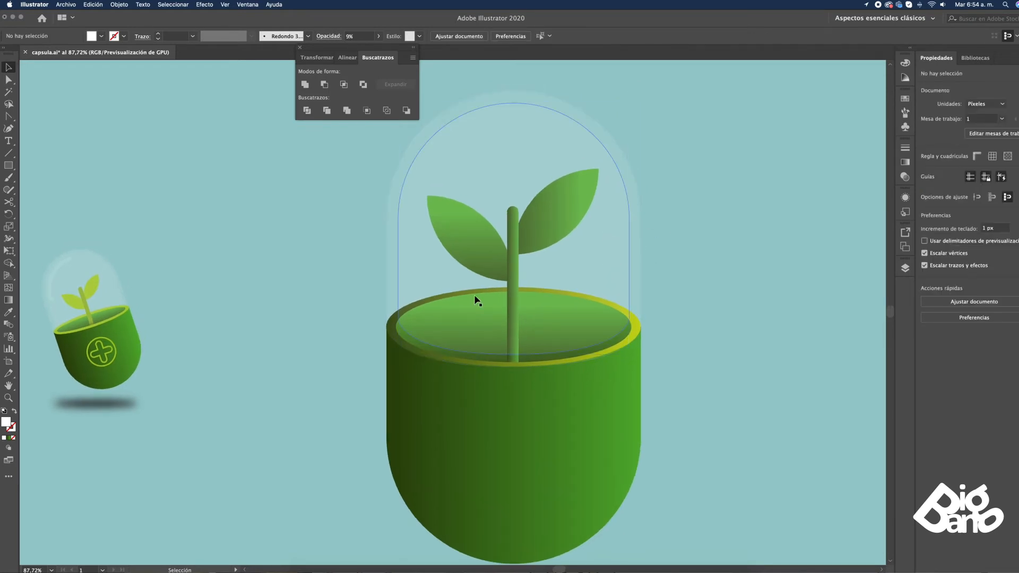
Lower the inner dome's bottom anchor about 14 px to the front inner edge of the rim
key(a)
click(400, 318)
click(515, 355)
shift+click(513, 355)
drag(515, 357, 514, 366)
click(683, 316)
Fit the inner dome's base corners to the rim and enlarge the dome about its centre to about 437 by 490 px
click(630, 327)
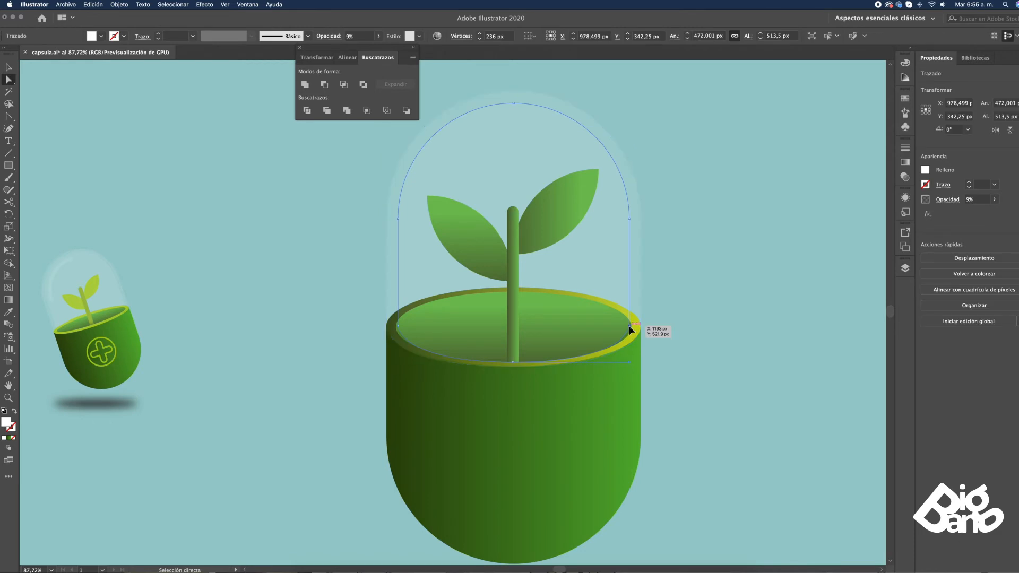
click(630, 326)
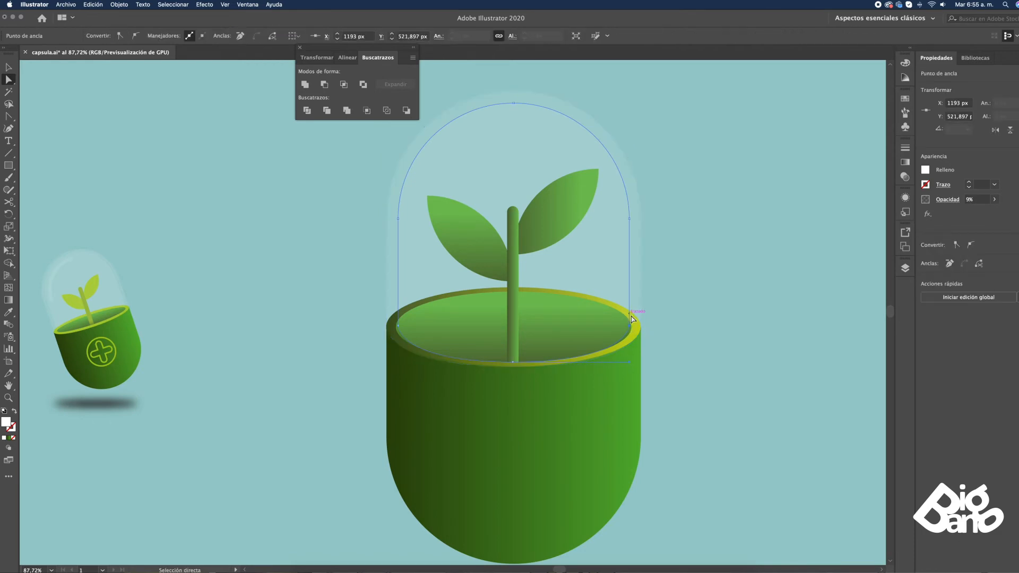
shift+click(398, 325)
key(v)
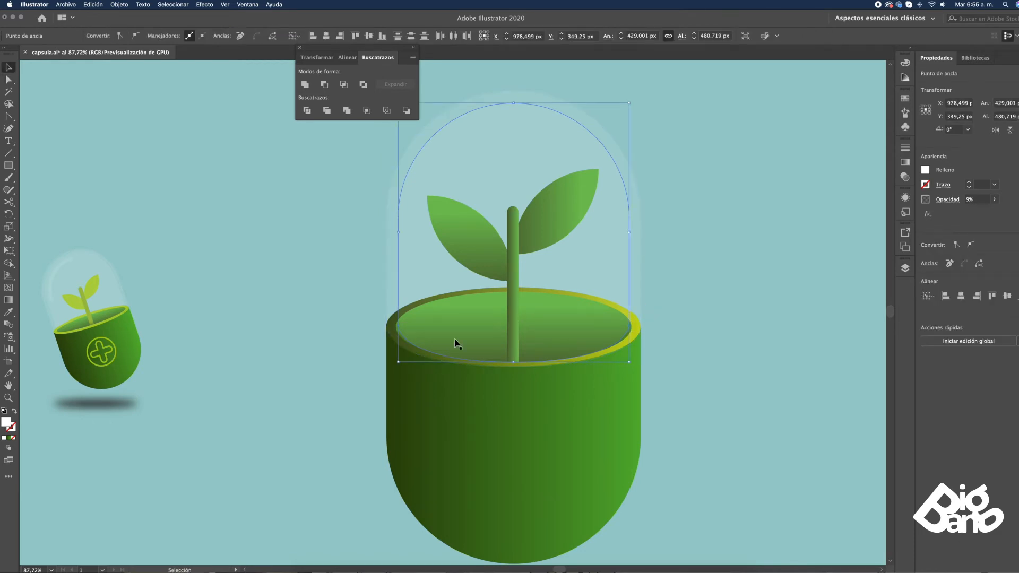
drag(629, 102, 633, 99)
click(720, 223)
Raise the inner dome's bottom anchor to Y 589 px on the front inner edge of the rim
key(a)
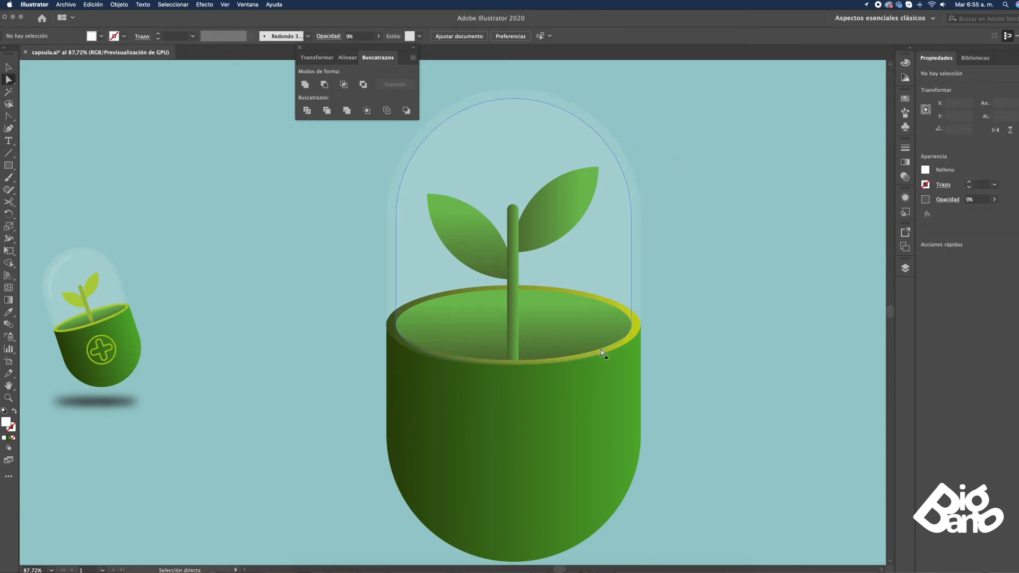
click(604, 349)
click(513, 363)
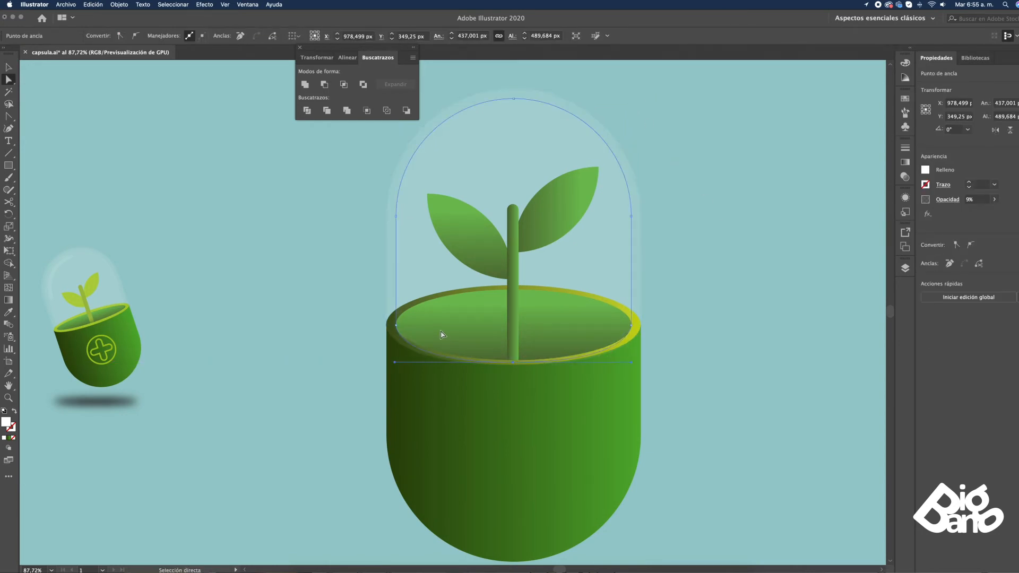
drag(513, 363, 513, 360)
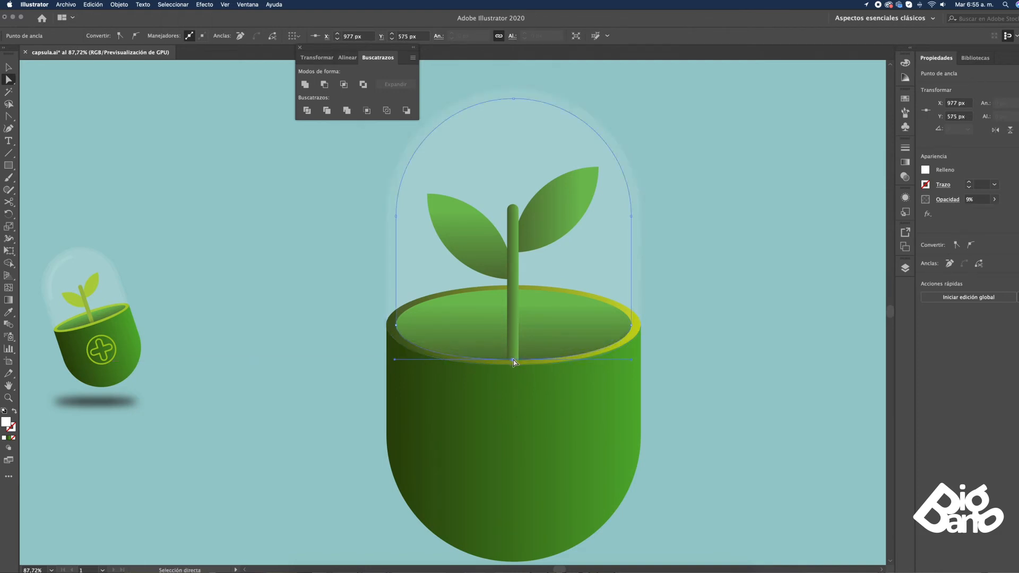
click(713, 334)
Draw a circle about 226 px wide on the pot's front and give it the reference emblem's lime green as an outline without fill
drag(714, 334, 671, 329)
drag(9, 165, 48, 192)
mouse_move(438, 380)
mouse_down()
mouse_move(575, 486)
mouse_move(559, 490)
mouse_up()
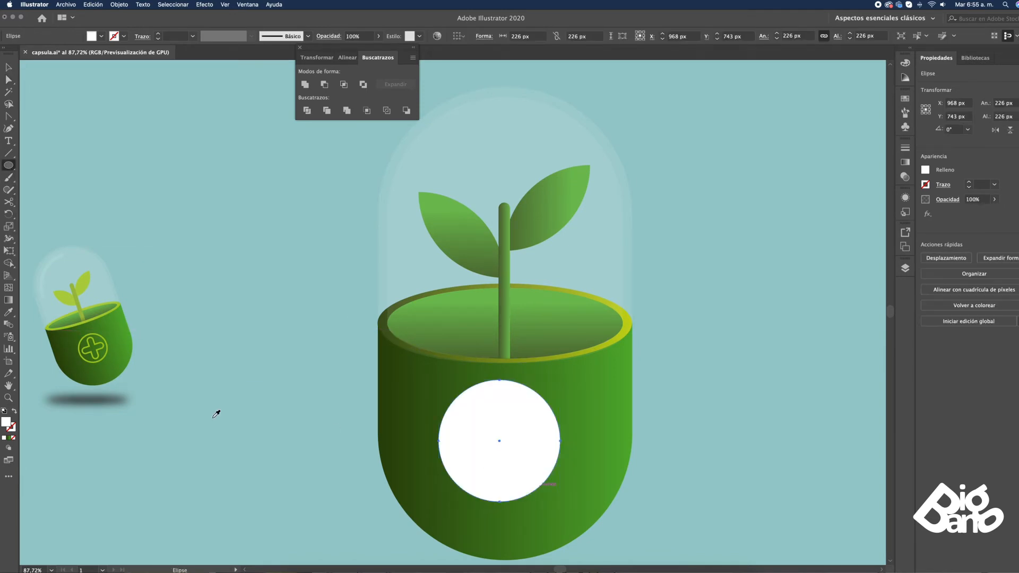
key(i)
click(106, 343)
key(shift+x)
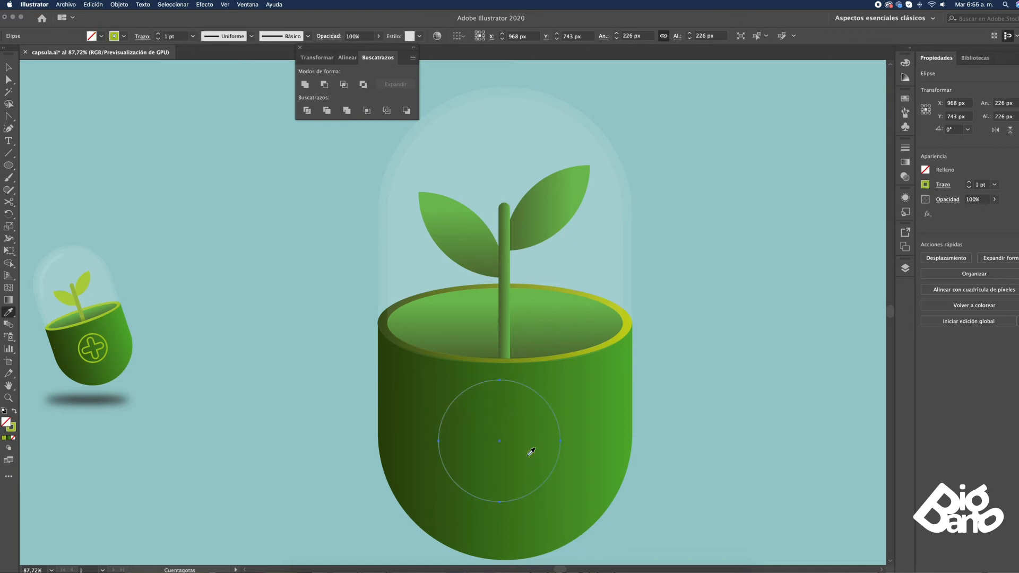
Thicken the circle's outline and scale the circle to about 214 px with a stroke of about 8.5 pt
click(969, 183)
click(969, 183)
click(968, 183)
click(968, 183)
click(968, 183)
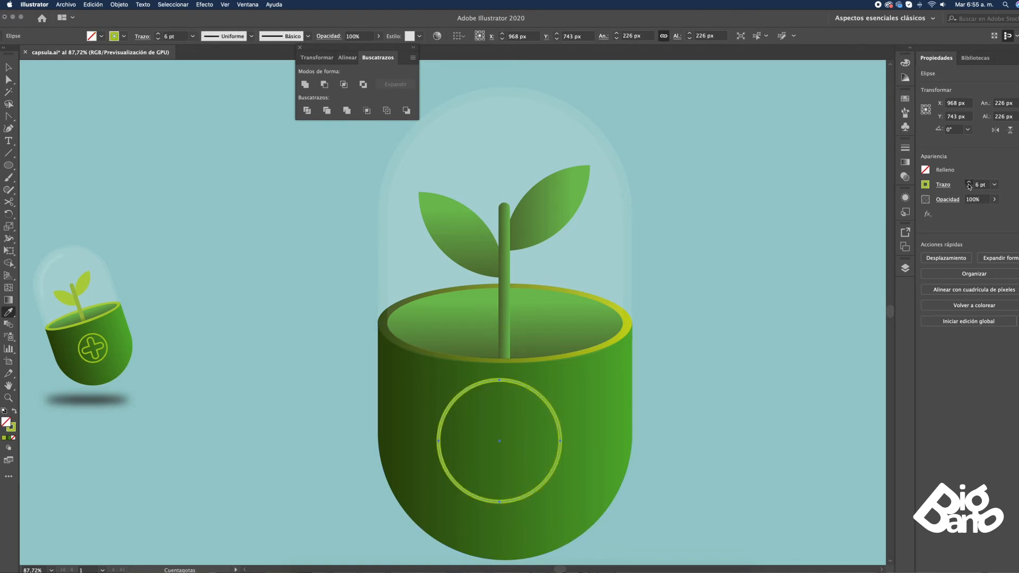
click(969, 183)
click(968, 183)
click(969, 183)
key(v)
mouse_move(553, 412)
mouse_down()
mouse_move(576, 397)
mouse_move(566, 389)
mouse_up()
Draw an upright rectangle about 42 by 140 px inside the circle and fully round its corners to 21 px
click(10, 164)
key(z)
drag(341, 251, 705, 503)
drag(625, 320, 668, 254)
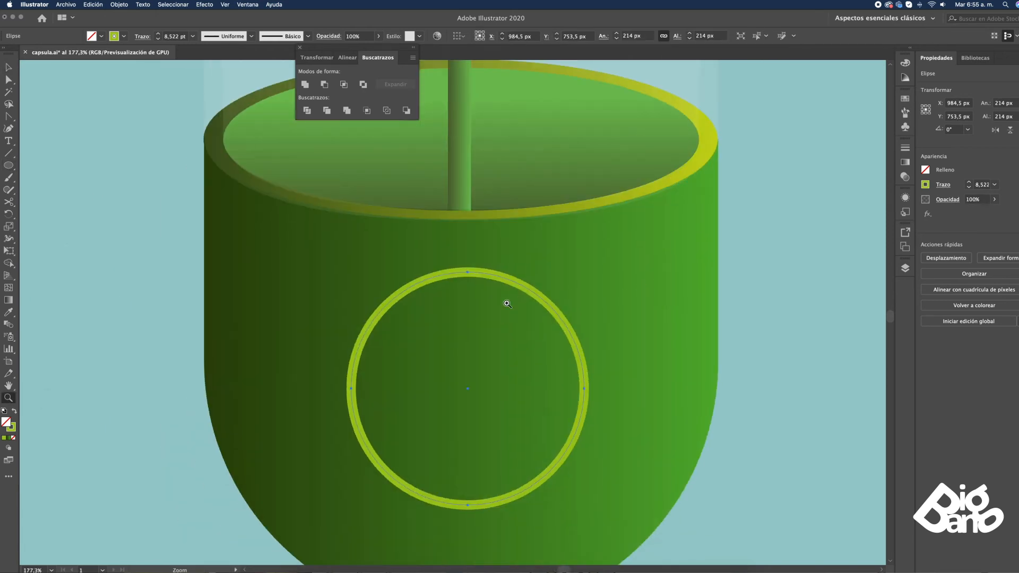
drag(10, 164, 64, 165)
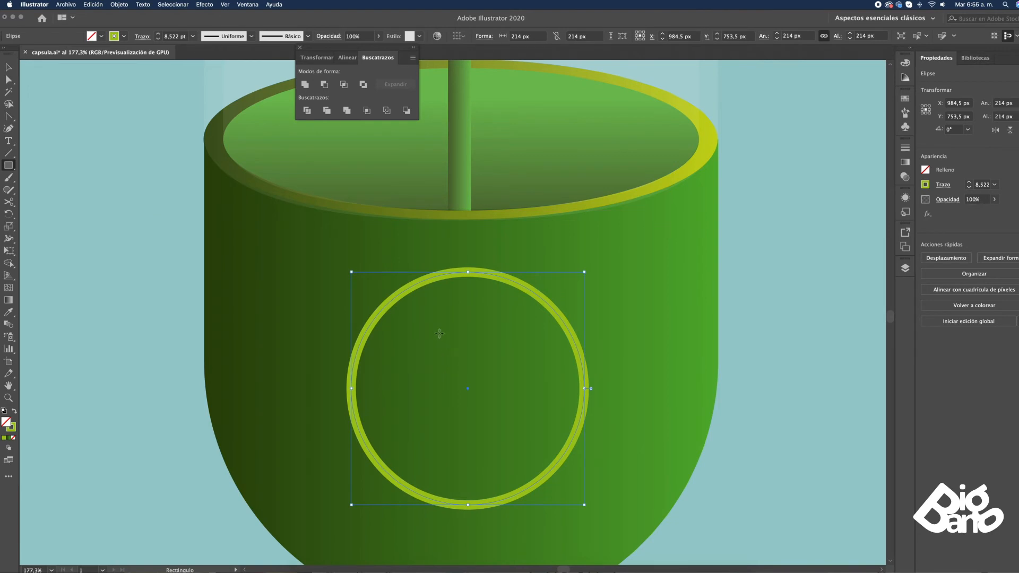
mouse_move(447, 309)
mouse_down()
mouse_move(494, 433)
mouse_move(493, 461)
mouse_up()
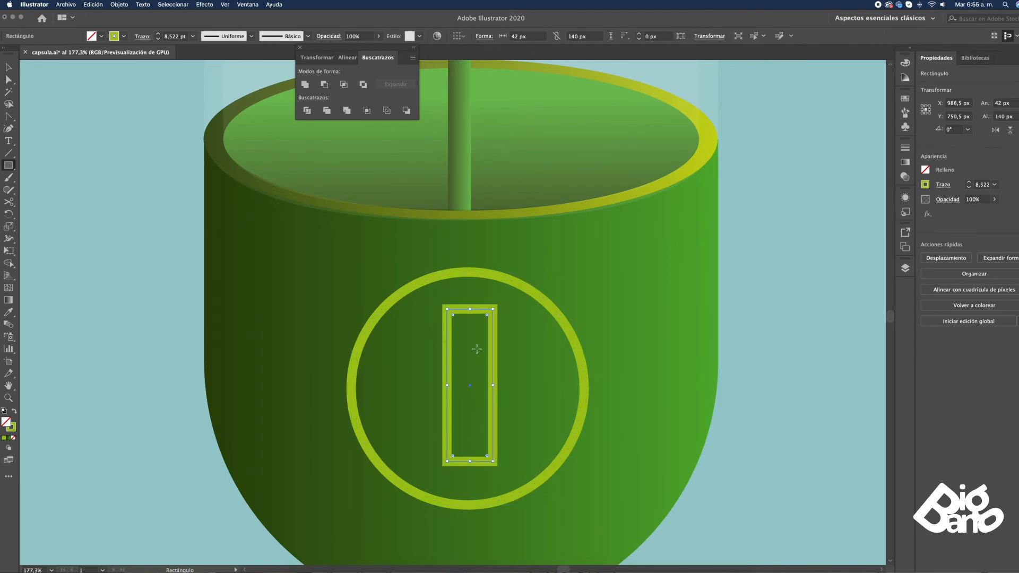
drag(454, 316, 471, 438)
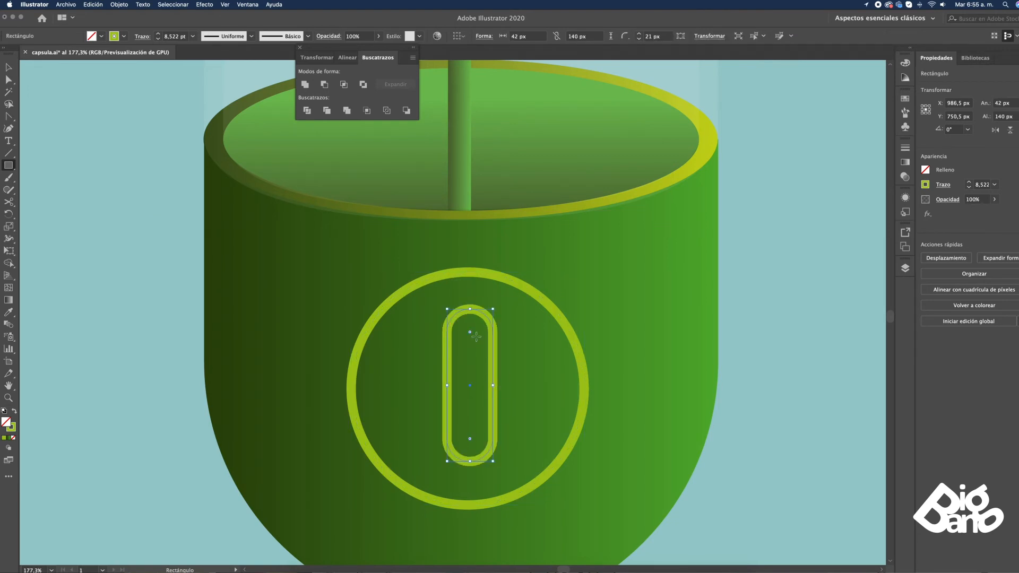
Duplicate the rounded bar in place and rotate the copy to horizontal to form a cross
super+click(476, 341)
key(super+z)
drag(494, 307, 548, 409)
key(v)
Centre both bars of the cross horizontally and vertically on the circle, using the circle as the key object
shift+click(492, 334)
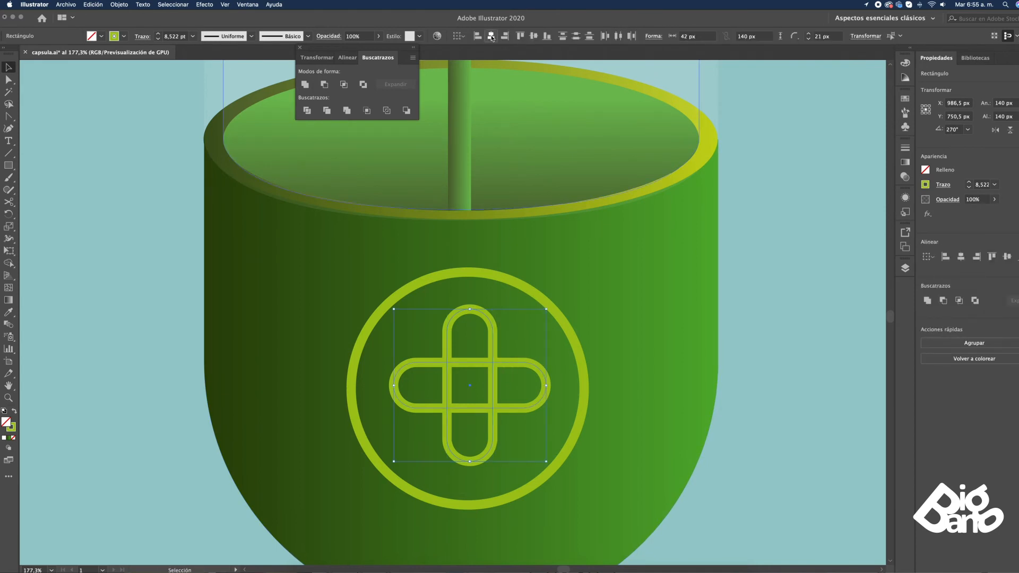
click(514, 283)
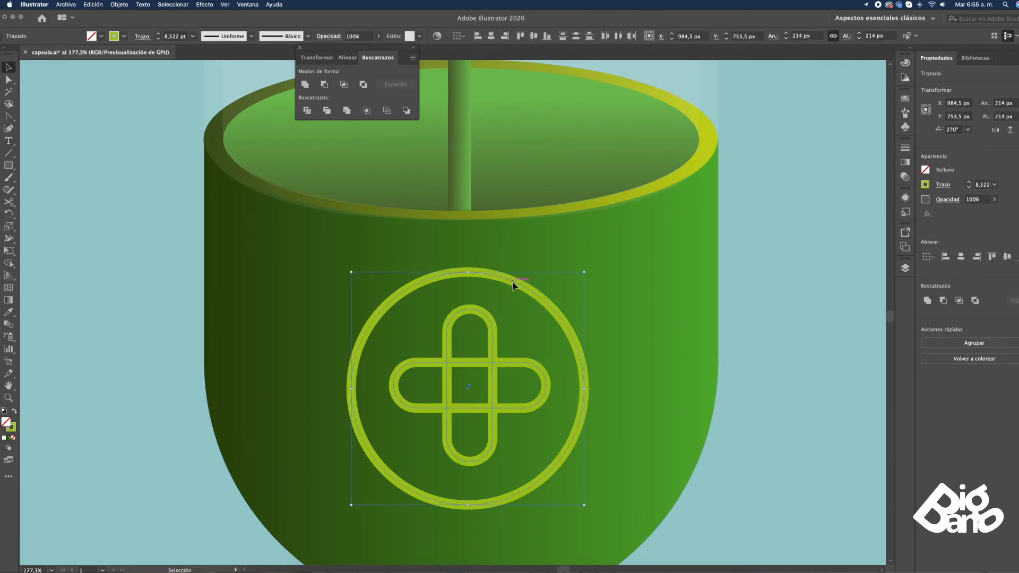
click(533, 35)
click(491, 36)
click(552, 324)
Unite the vertical and horizontal bars into a single cross outline
click(491, 328)
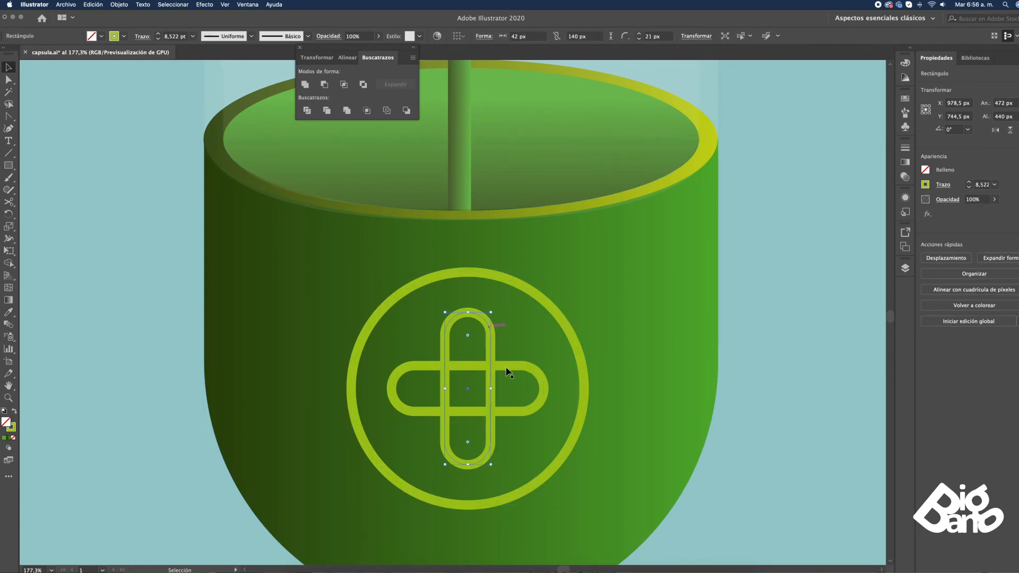
shift+click(517, 366)
click(927, 300)
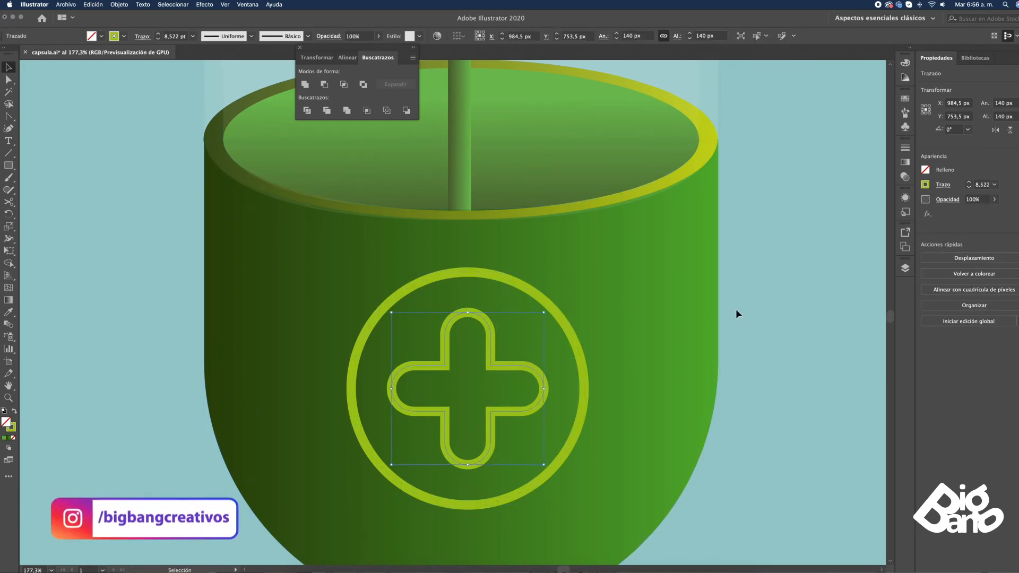
click(751, 311)
Draw a flat ellipse about 451 by 42 px just beneath the pot for its ground shadow
key(super+minus)
key(super+minus)
key(super+minus)
mouse_move(656, 286)
mouse_down()
mouse_move(718, 358)
mouse_move(706, 359)
mouse_up()
key(z)
drag(338, 170, 716, 540)
drag(682, 316, 723, 313)
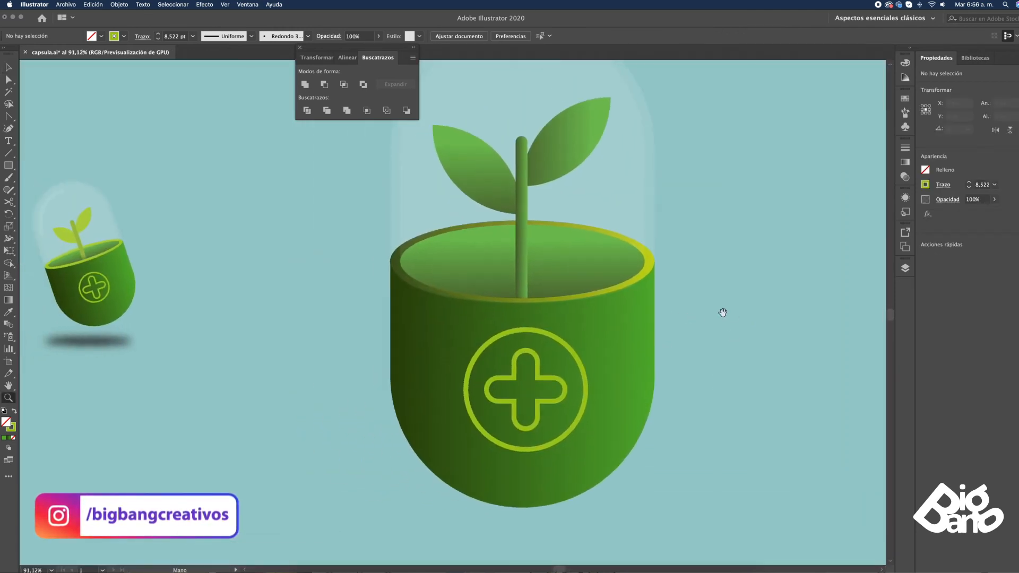
click(10, 166)
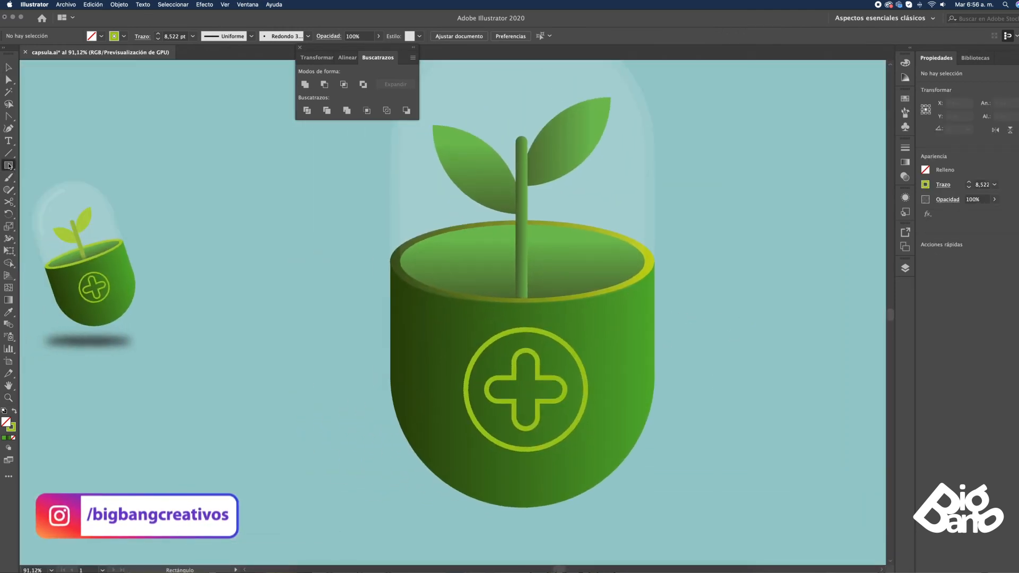
click(13, 167)
click(69, 190)
drag(404, 506, 658, 530)
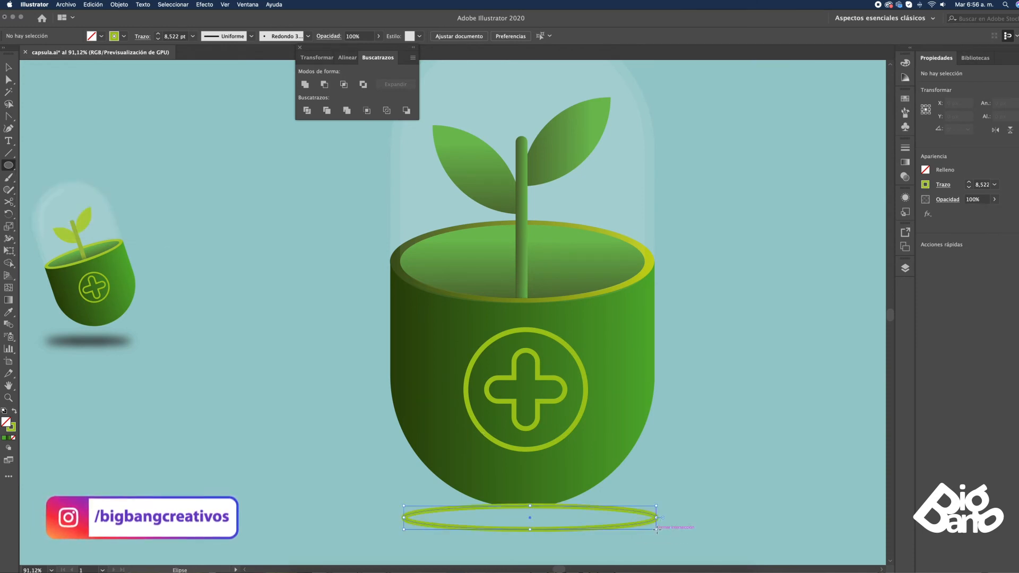
Fill the shadow ellipse with black and remove its stroke
click(905, 63)
click(779, 127)
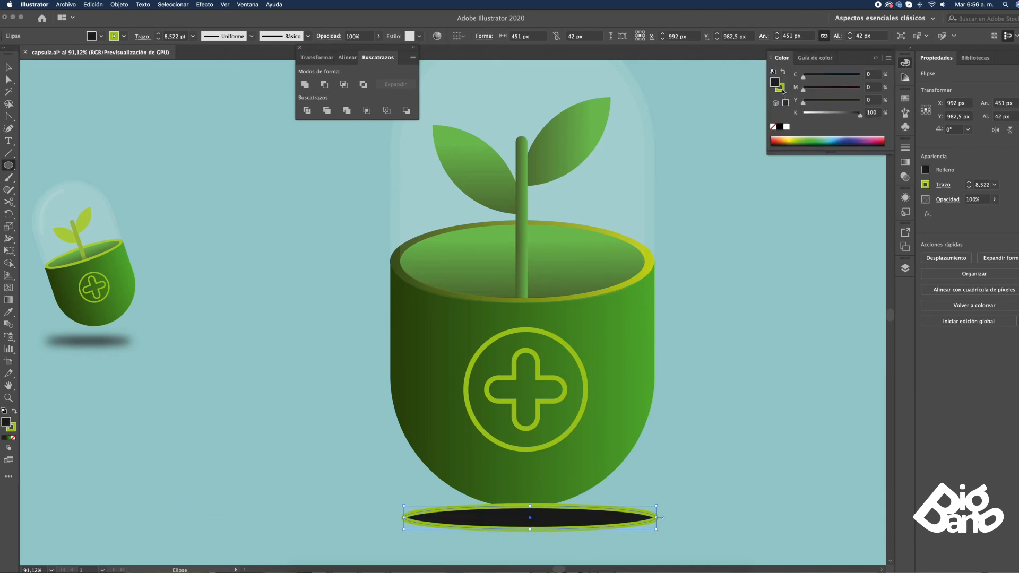
click(782, 89)
click(775, 83)
click(782, 90)
click(773, 127)
click(774, 83)
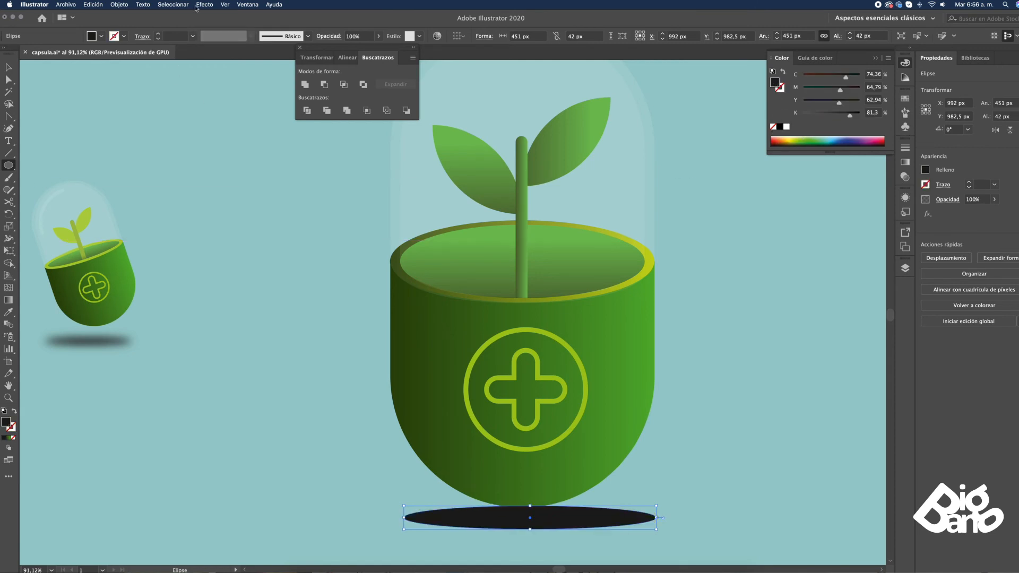
Apply a Gaussian Blur with a 14.8 px radius to the shadow and move it to X 978.5, Y 1018 px below the pot
click(204, 4)
mouse_move(260, 169)
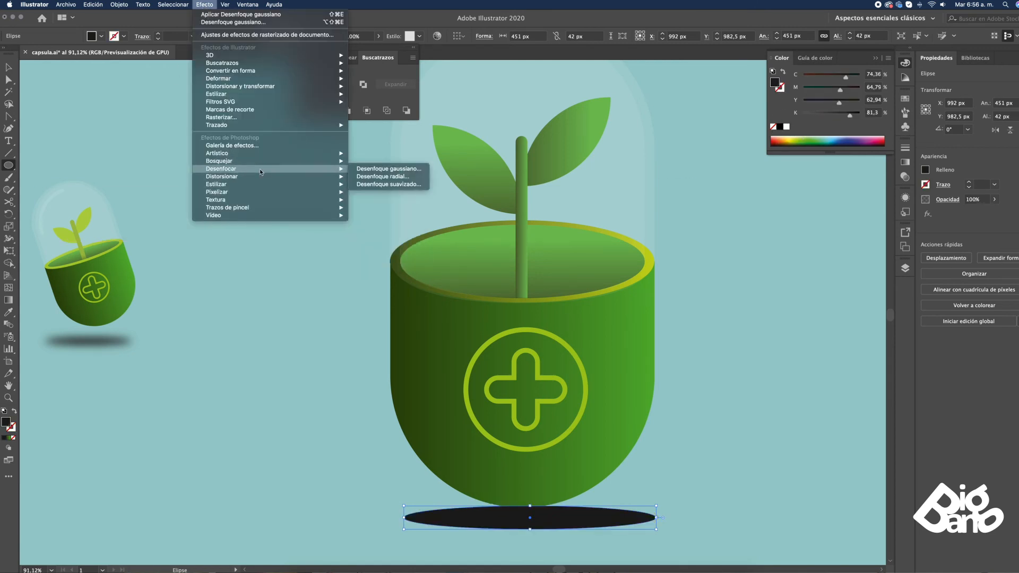
click(388, 169)
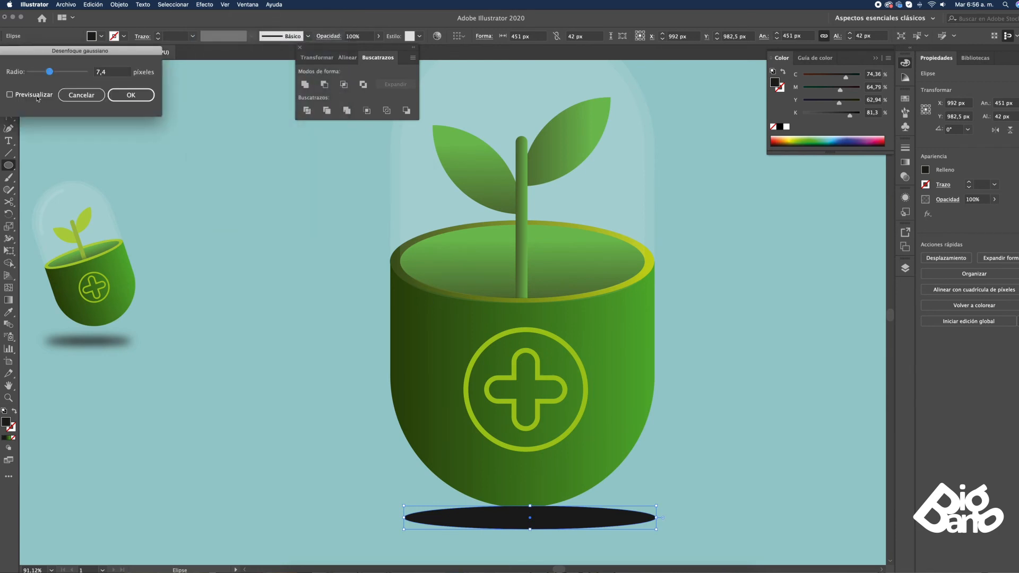
click(9, 95)
drag(48, 74, 61, 76)
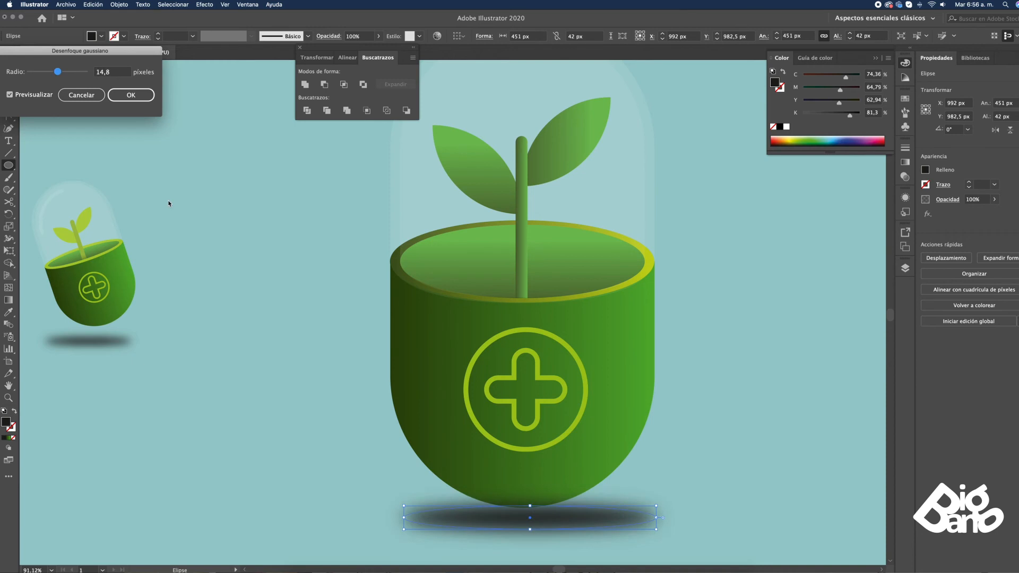
click(131, 96)
drag(577, 529, 571, 549)
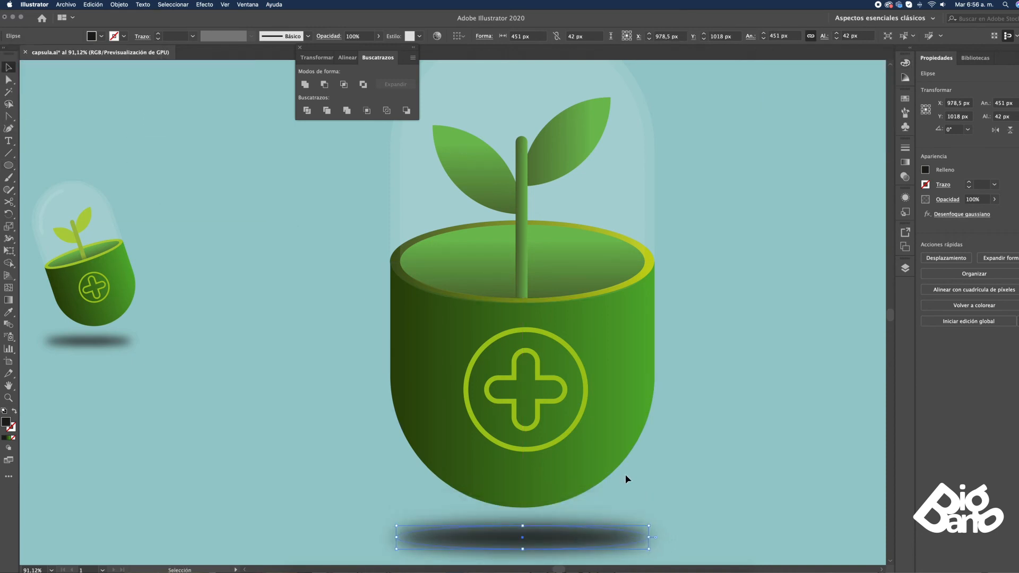
Move the floating Pathfinder panel to the empty area beside the dome, clear of the artwork
key(a)
key(super+minus)
key(super+minus)
key(z)
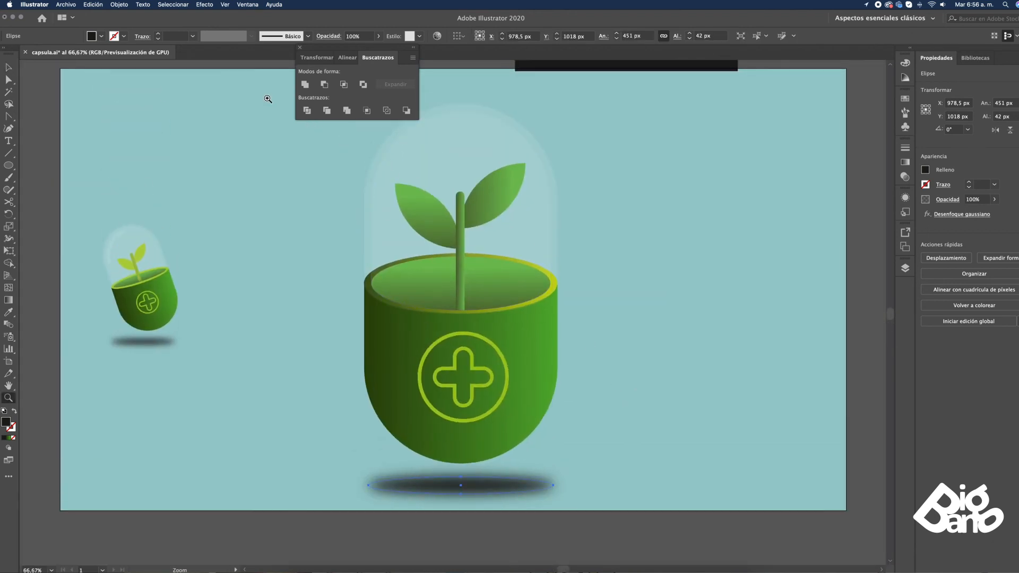
drag(615, 503, 620, 507)
drag(680, 339, 678, 341)
key(v)
click(641, 280)
drag(309, 52, 745, 68)
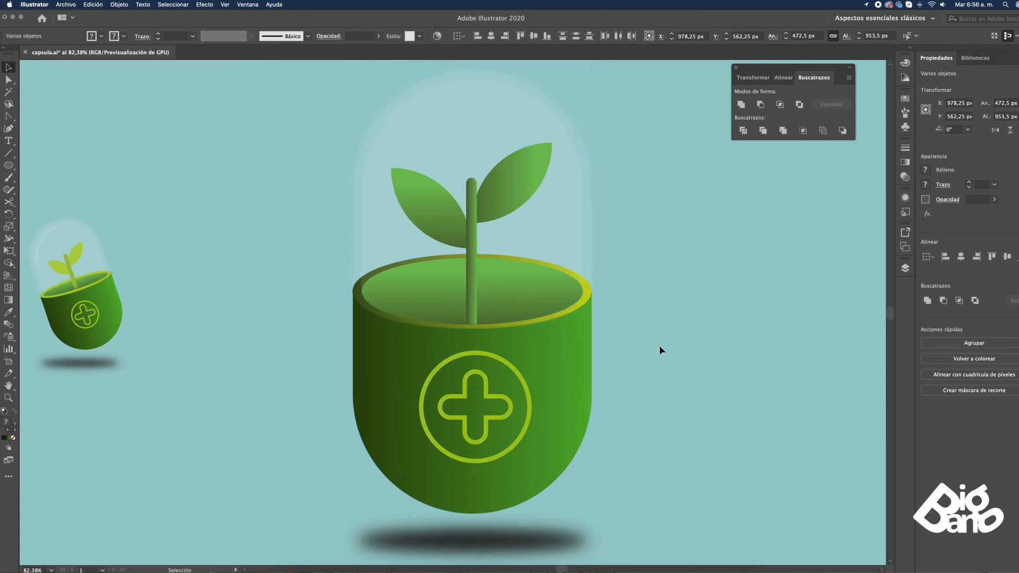
Duplicate the inner dome in front and scale the copy about its centre to about 383 by 425 px
key(a)
click(462, 100)
key(v)
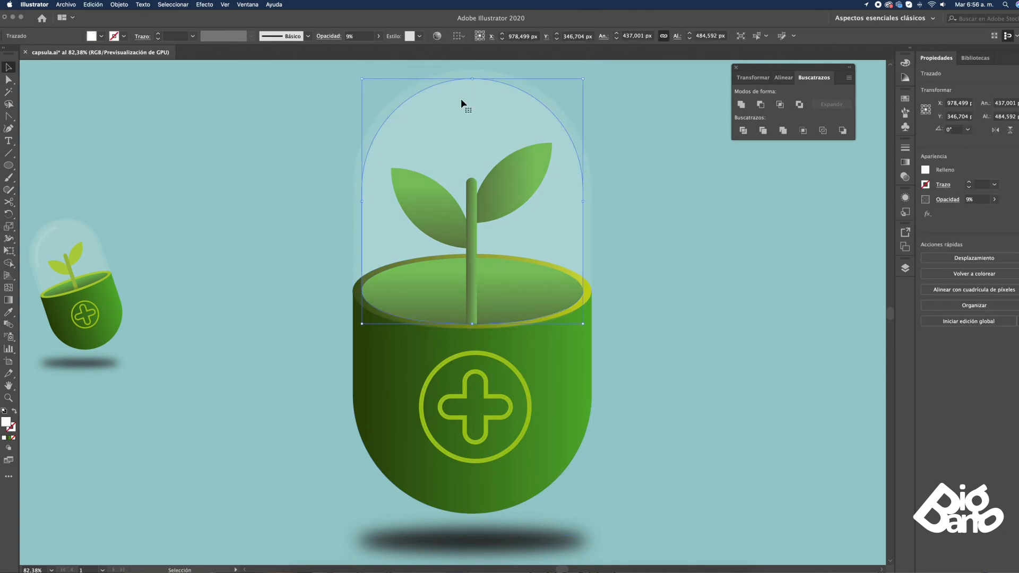
click(639, 103)
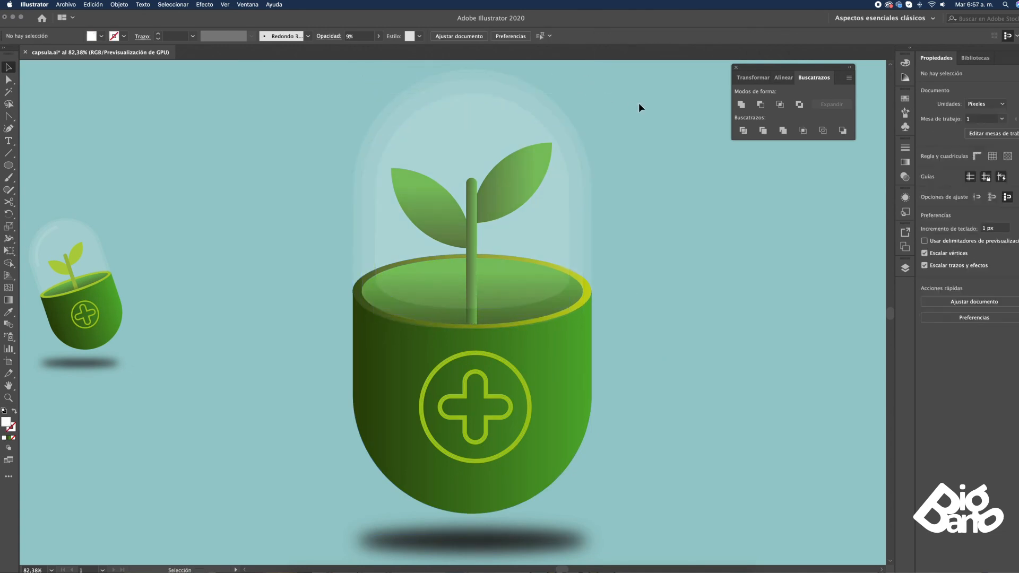
Delete the innermost dome's straight right side and its left shoulder anchor, separating the upper-right arc from the base curve
key(a)
click(570, 279)
key(Delete)
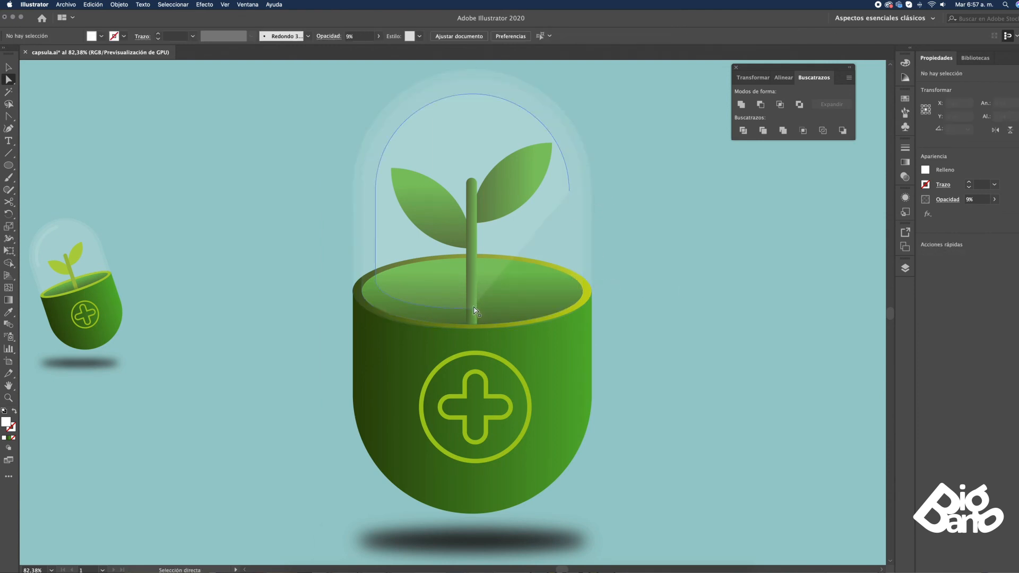
click(376, 192)
key(Delete)
click(575, 125)
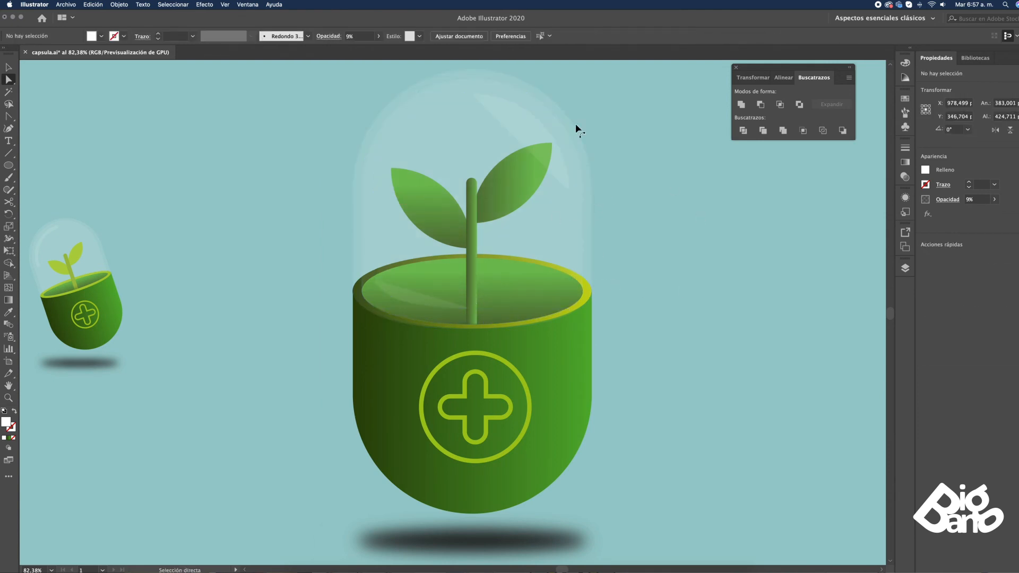
Give the dome's upper-right arc no fill and a white 13 pt stroke, and set its opacity to 32%
click(536, 120)
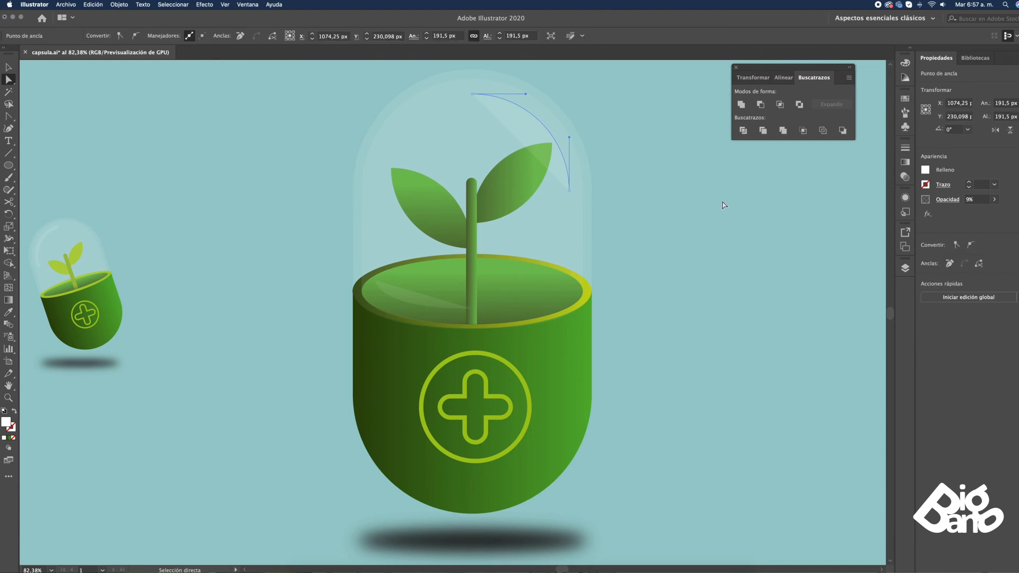
click(905, 149)
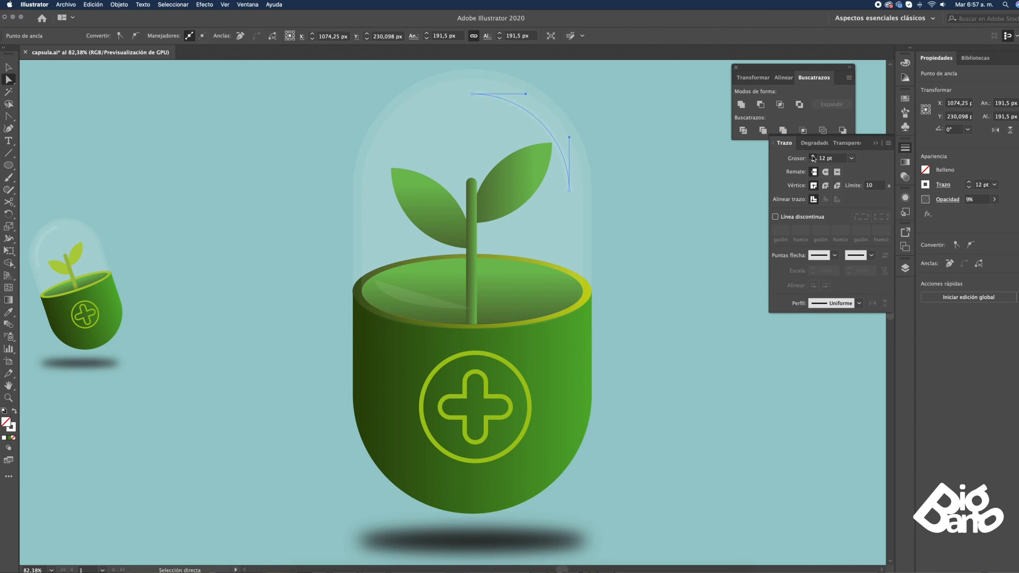
click(905, 177)
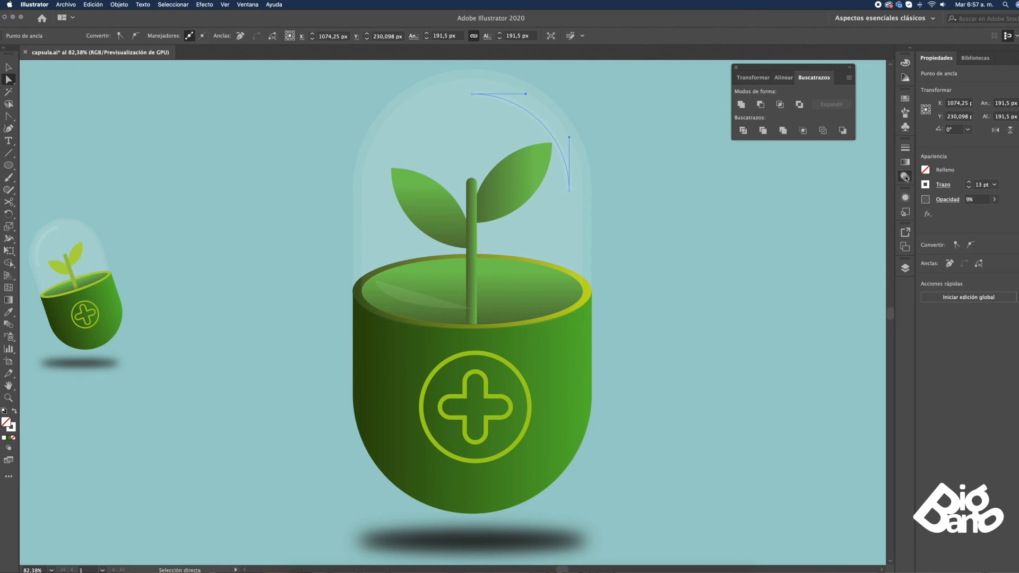
click(886, 158)
drag(849, 172, 860, 173)
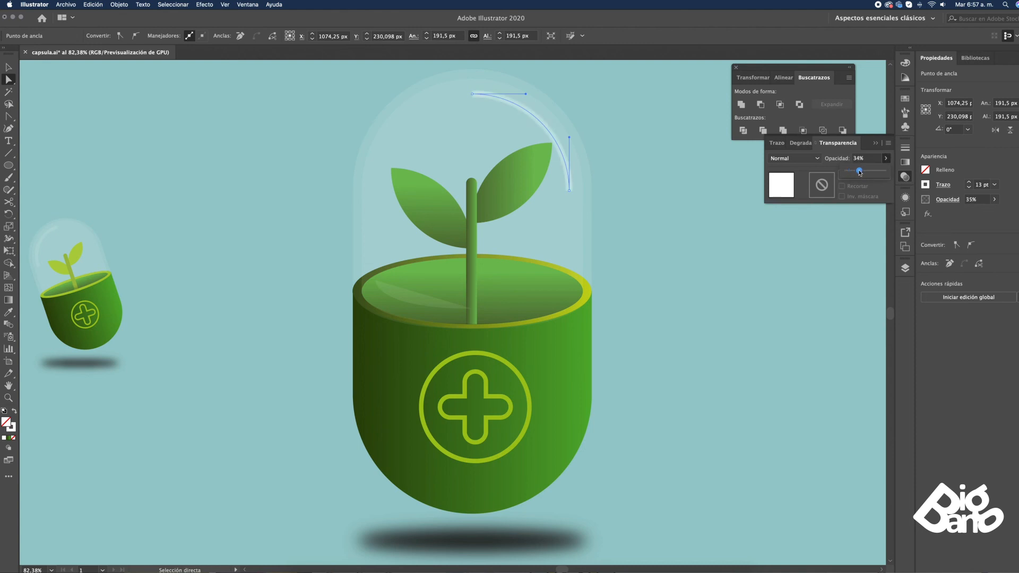
Apply round caps and round joins to the highlight arc, and delete the leftover translucent base curve inside the pot
click(905, 148)
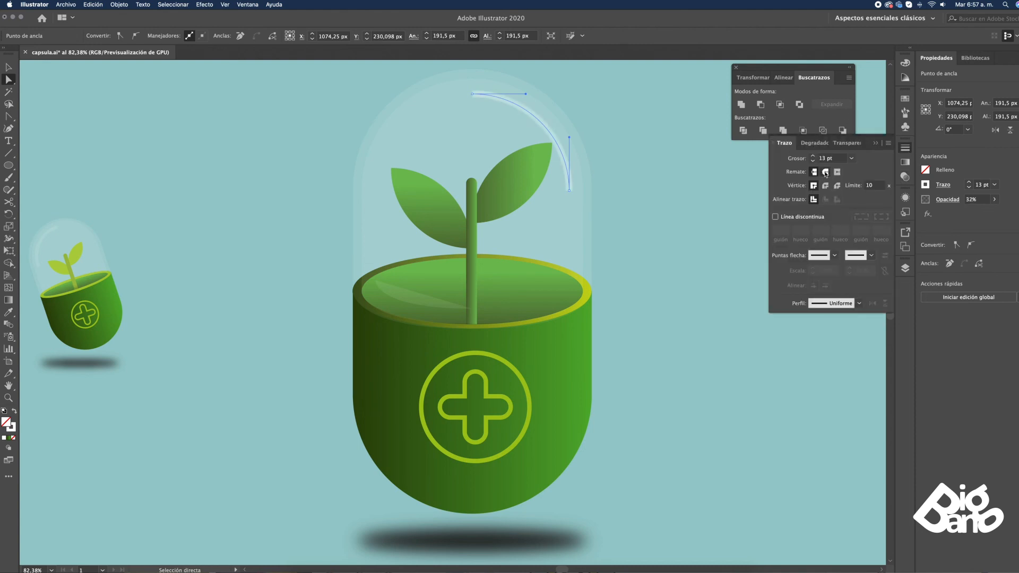
click(825, 185)
key(v)
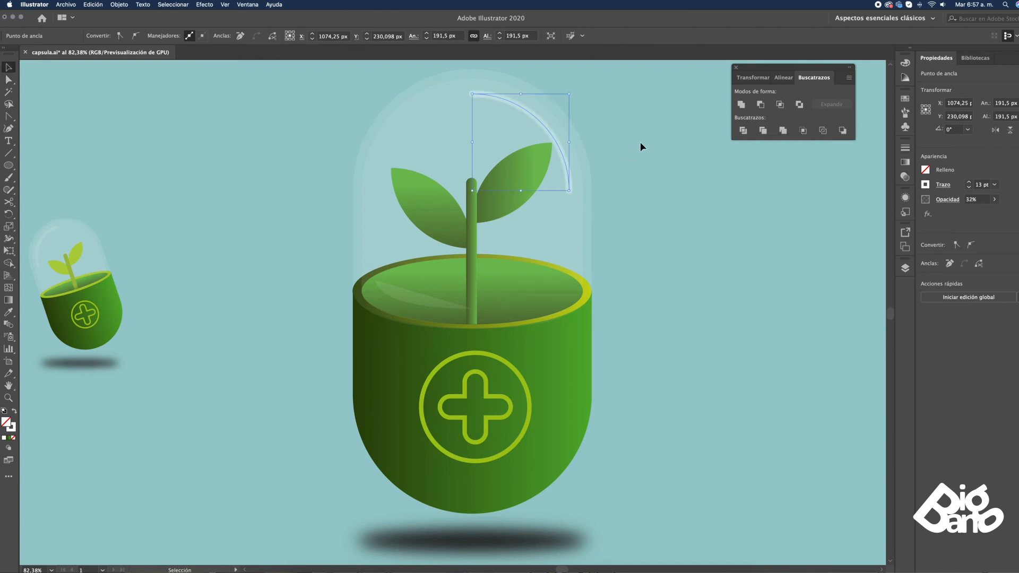
click(641, 142)
click(531, 112)
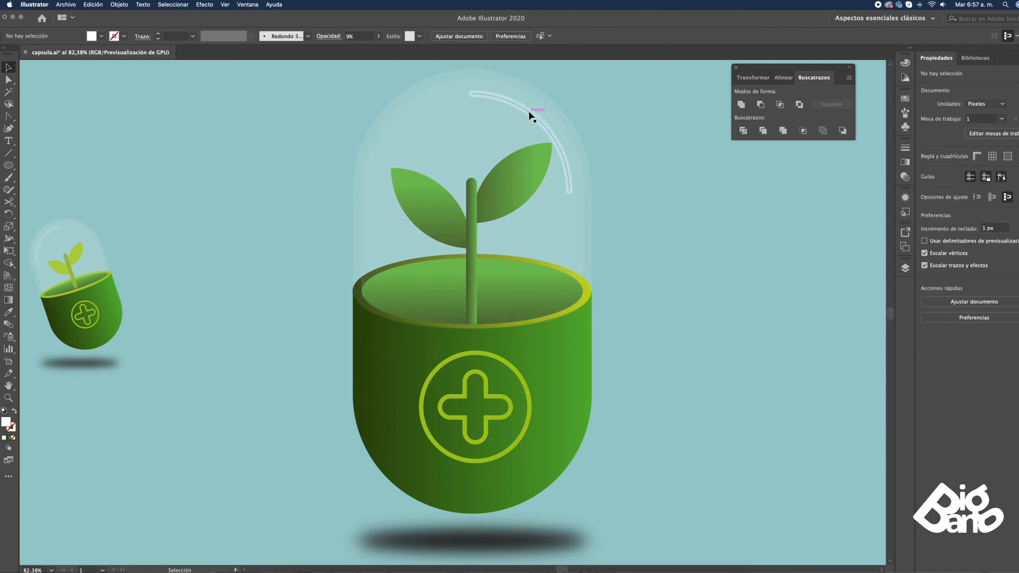
click(720, 219)
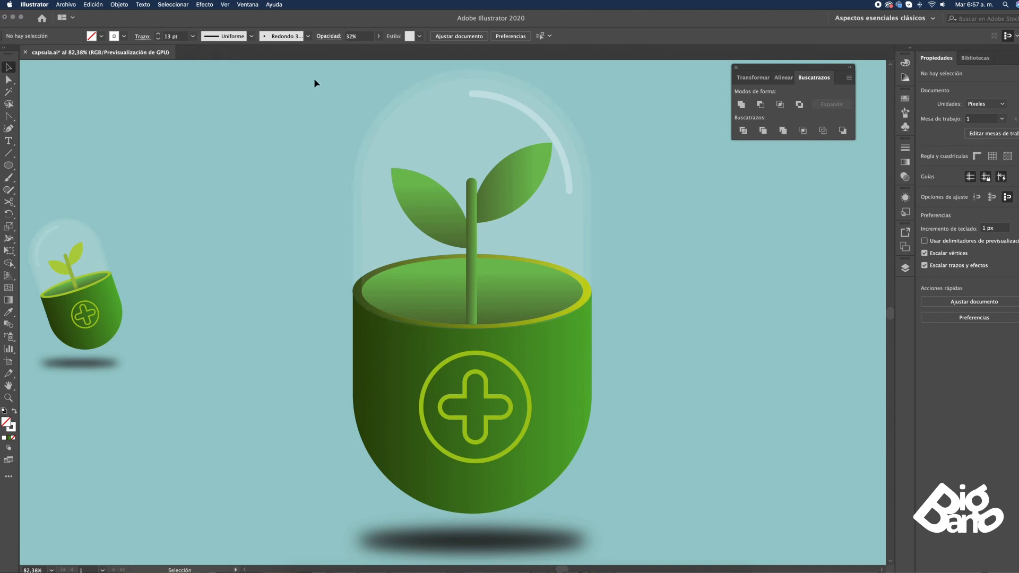
Rotate the pot, plant, dome, highlight and emblem together counter-clockwise to the reference's tilt, leaving the ground shadow horizontal
drag(627, 469, 655, 511)
drag(597, 63, 537, 55)
key(space)
drag(676, 325, 679, 128)
drag(682, 195, 700, 233)
click(721, 243)
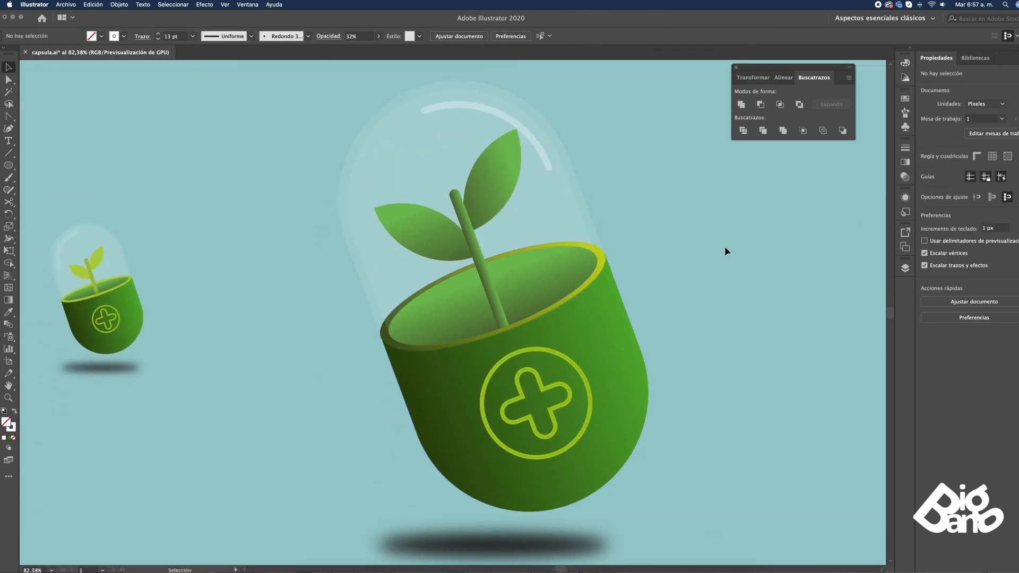